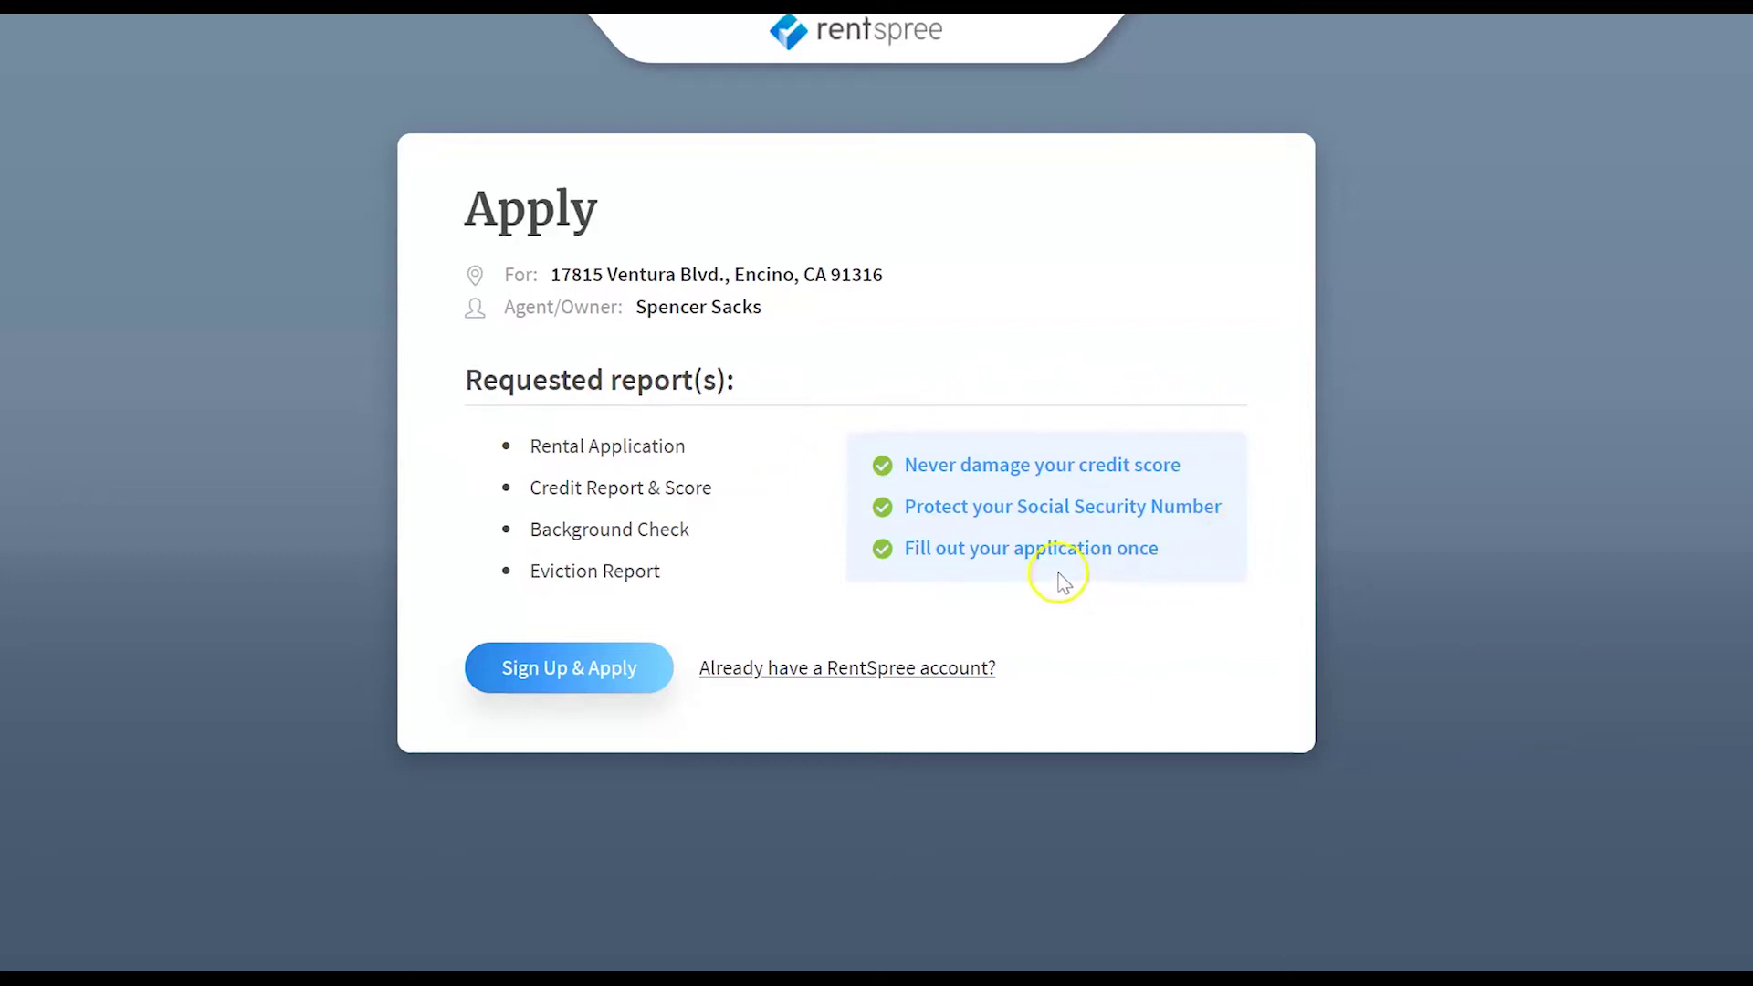
pyautogui.click(598, 672)
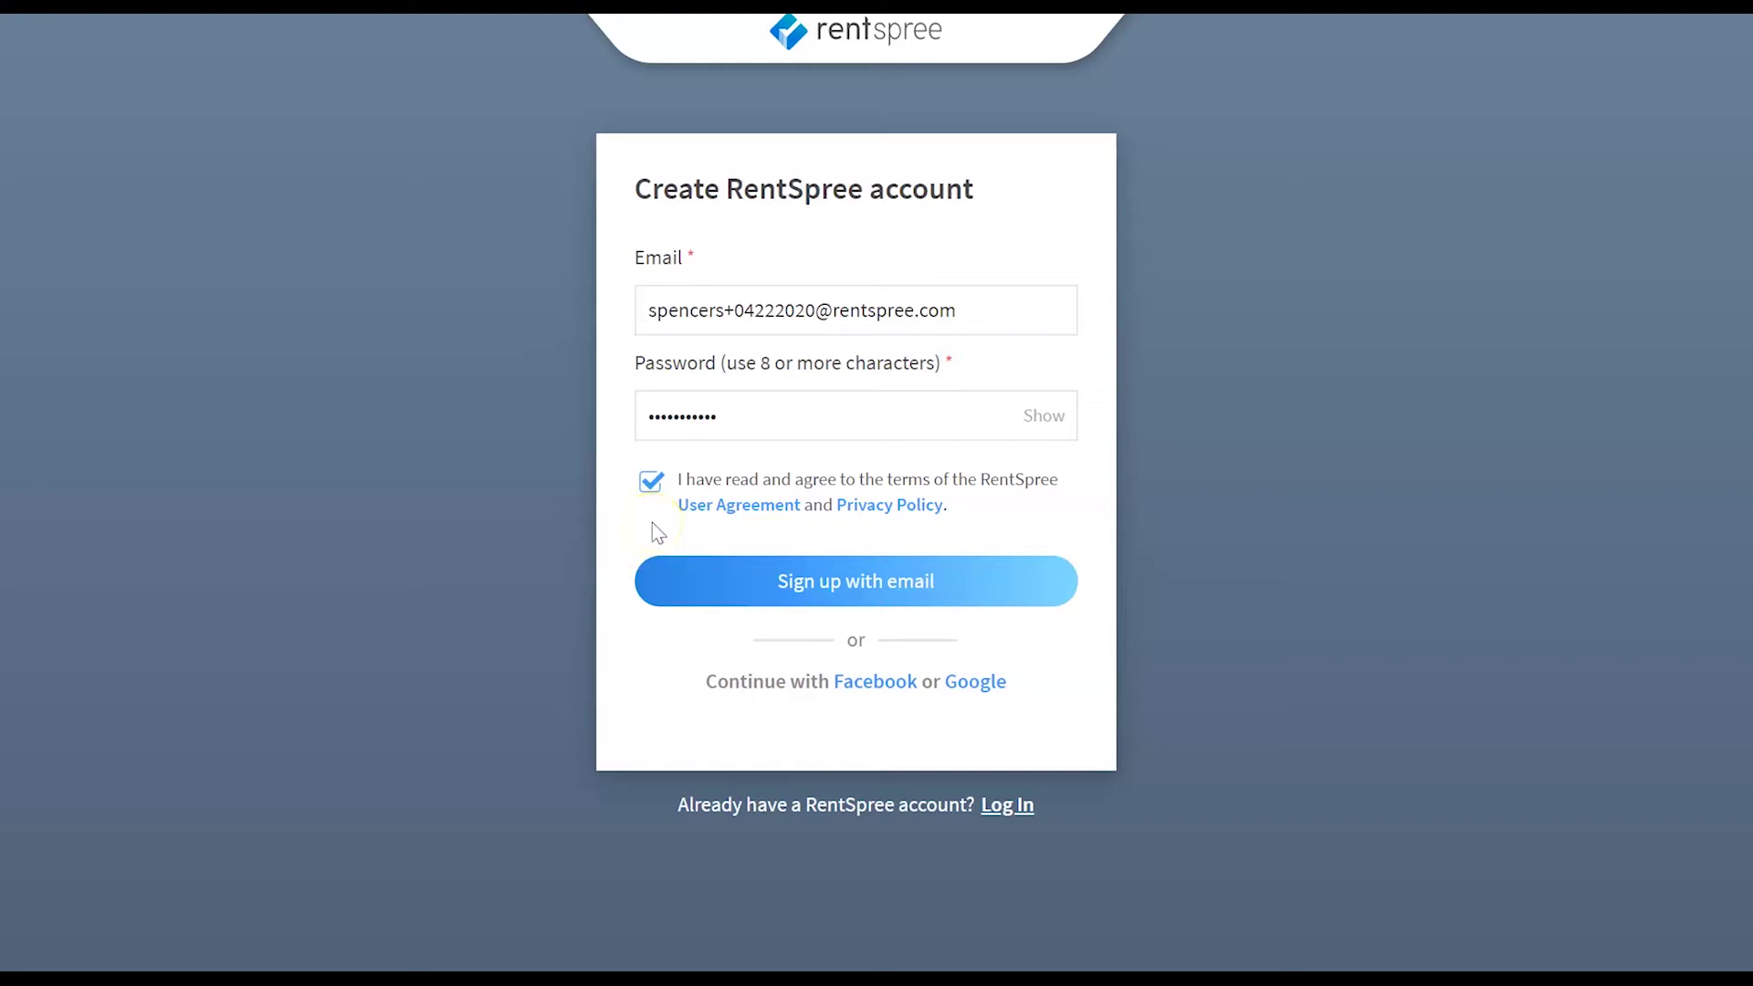
pyautogui.click(711, 585)
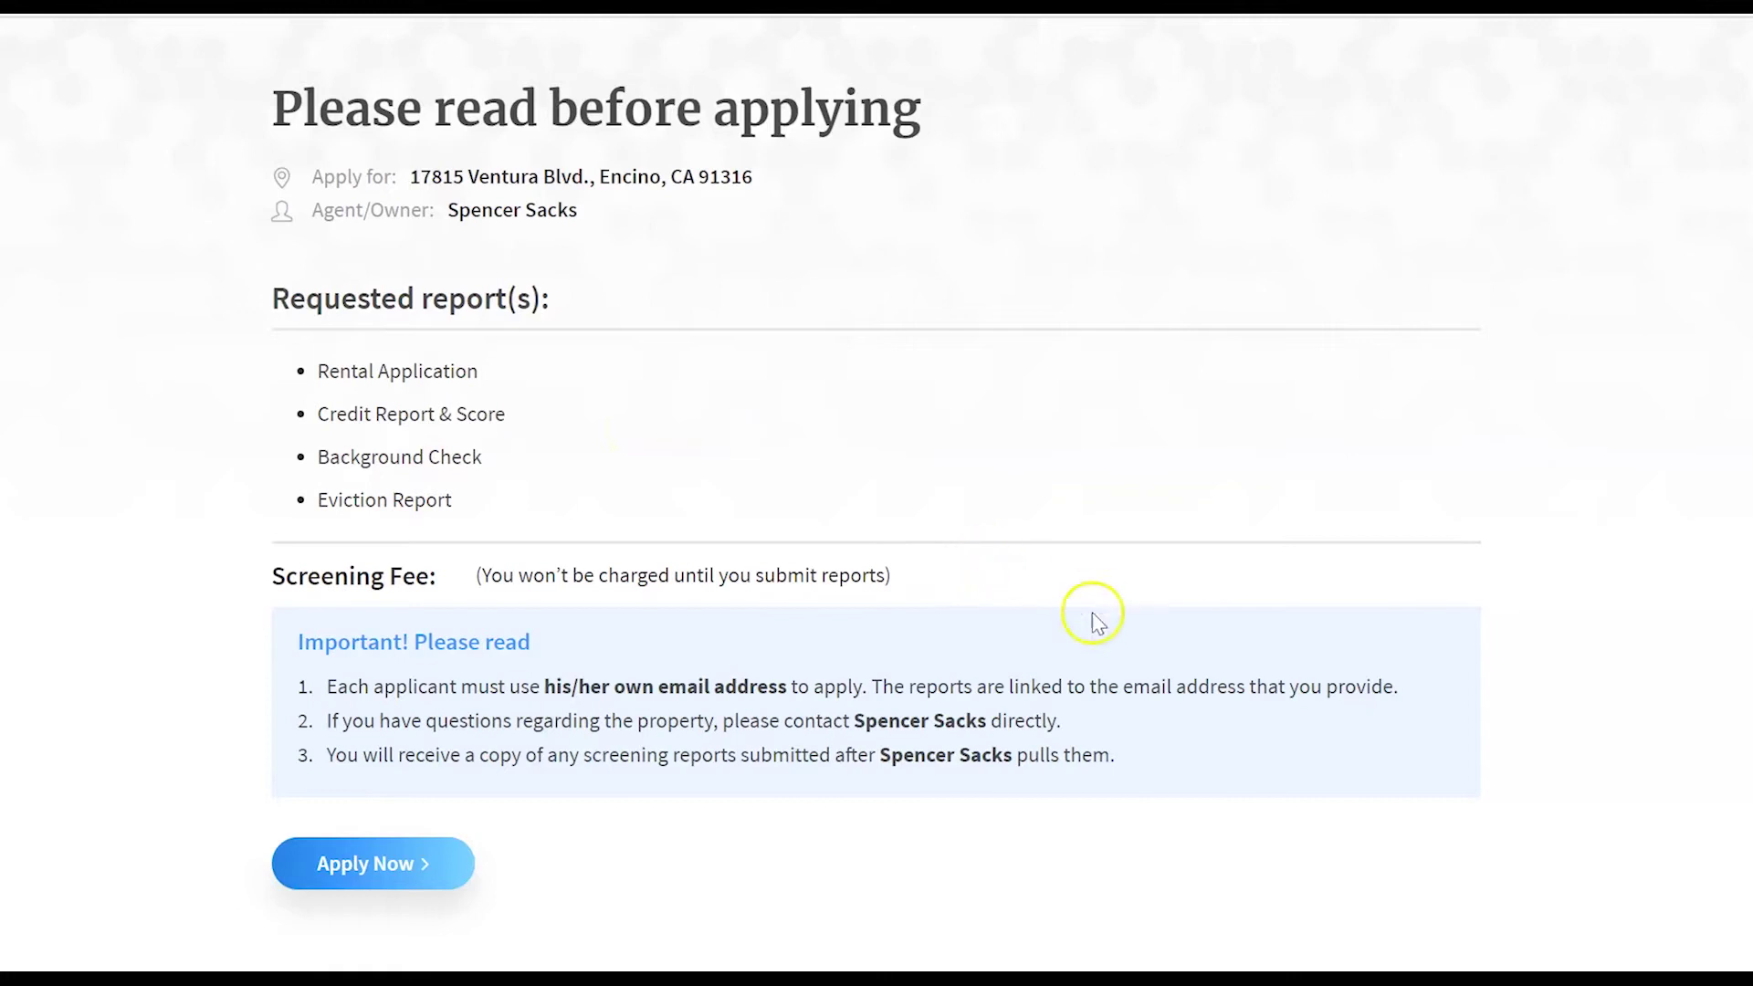
pyautogui.click(461, 858)
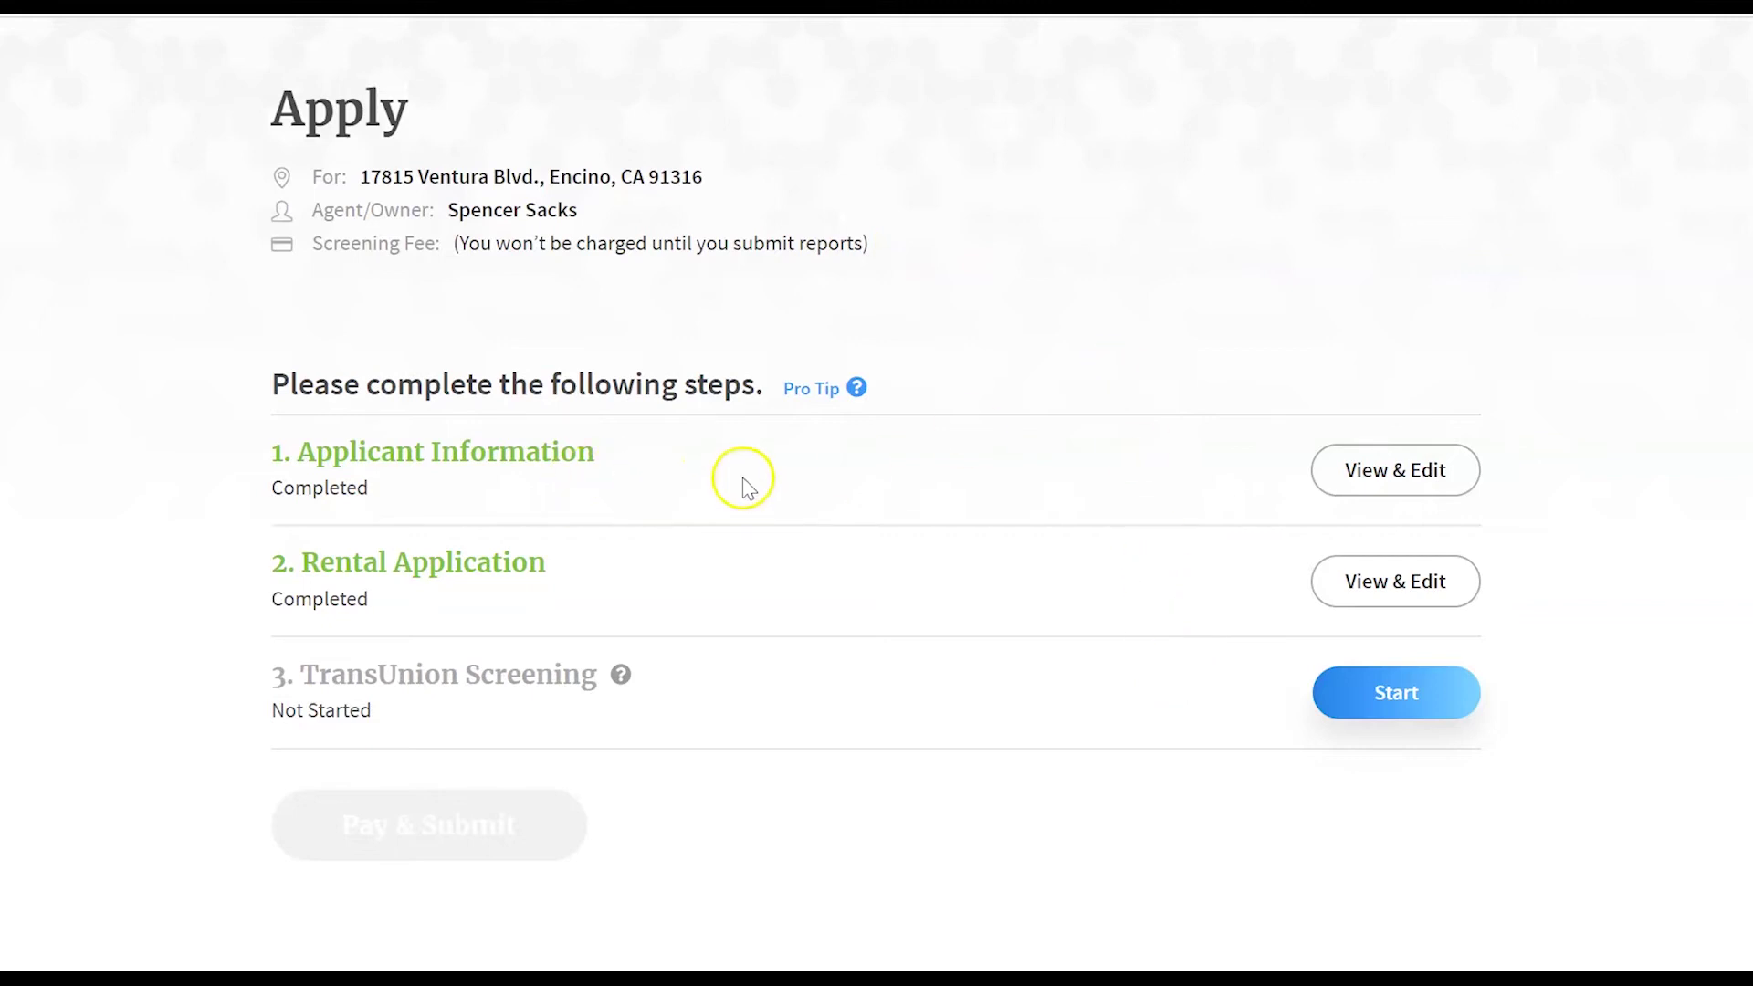
# - Review and save the move-in date, applicant details and other tenant details
pyautogui.click(1371, 472)
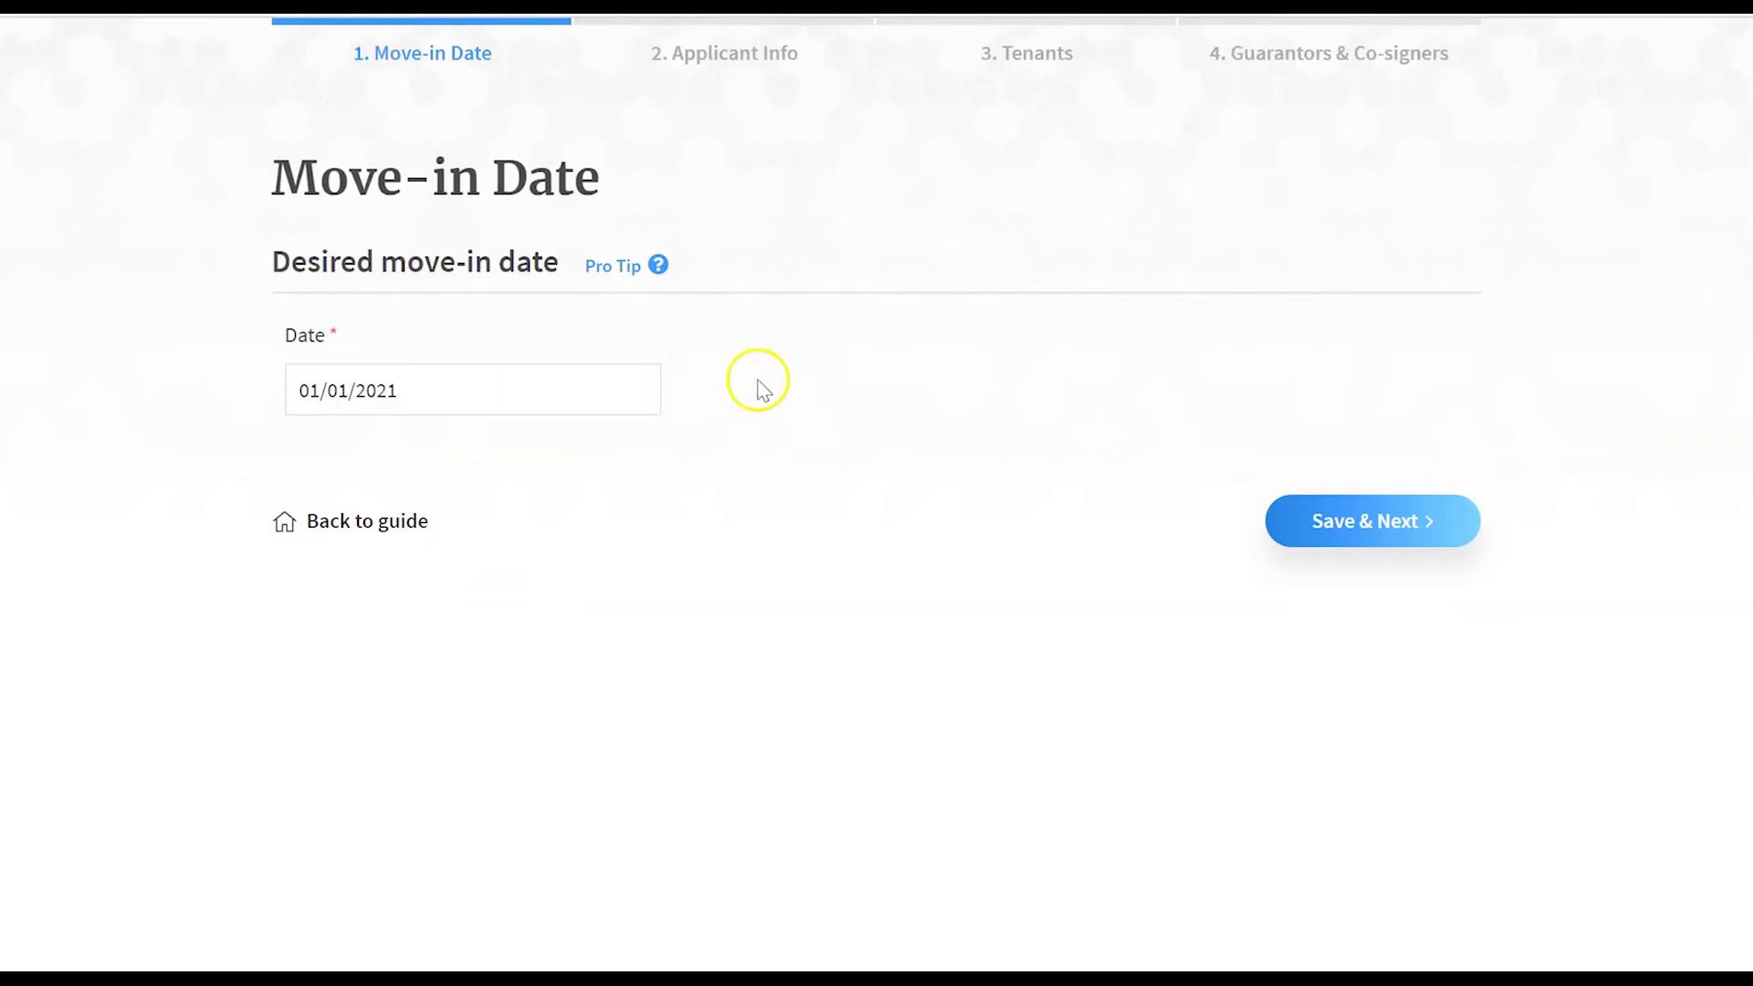
pyautogui.click(1315, 511)
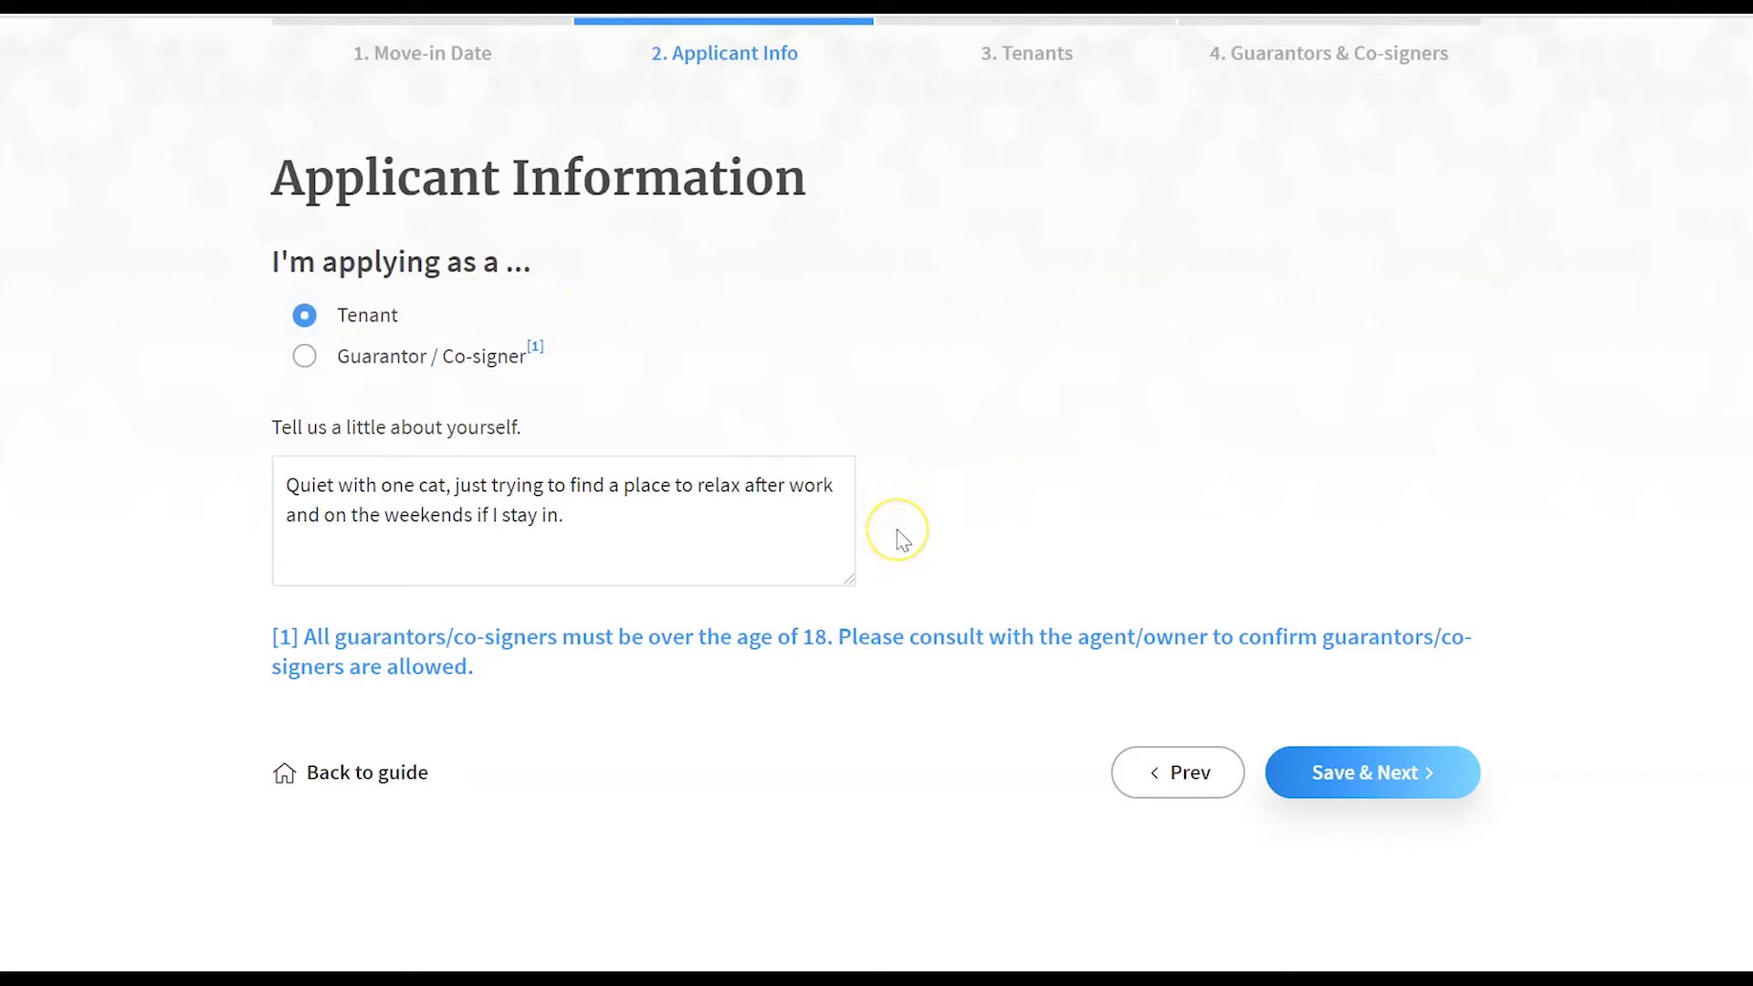
pyautogui.click(1333, 774)
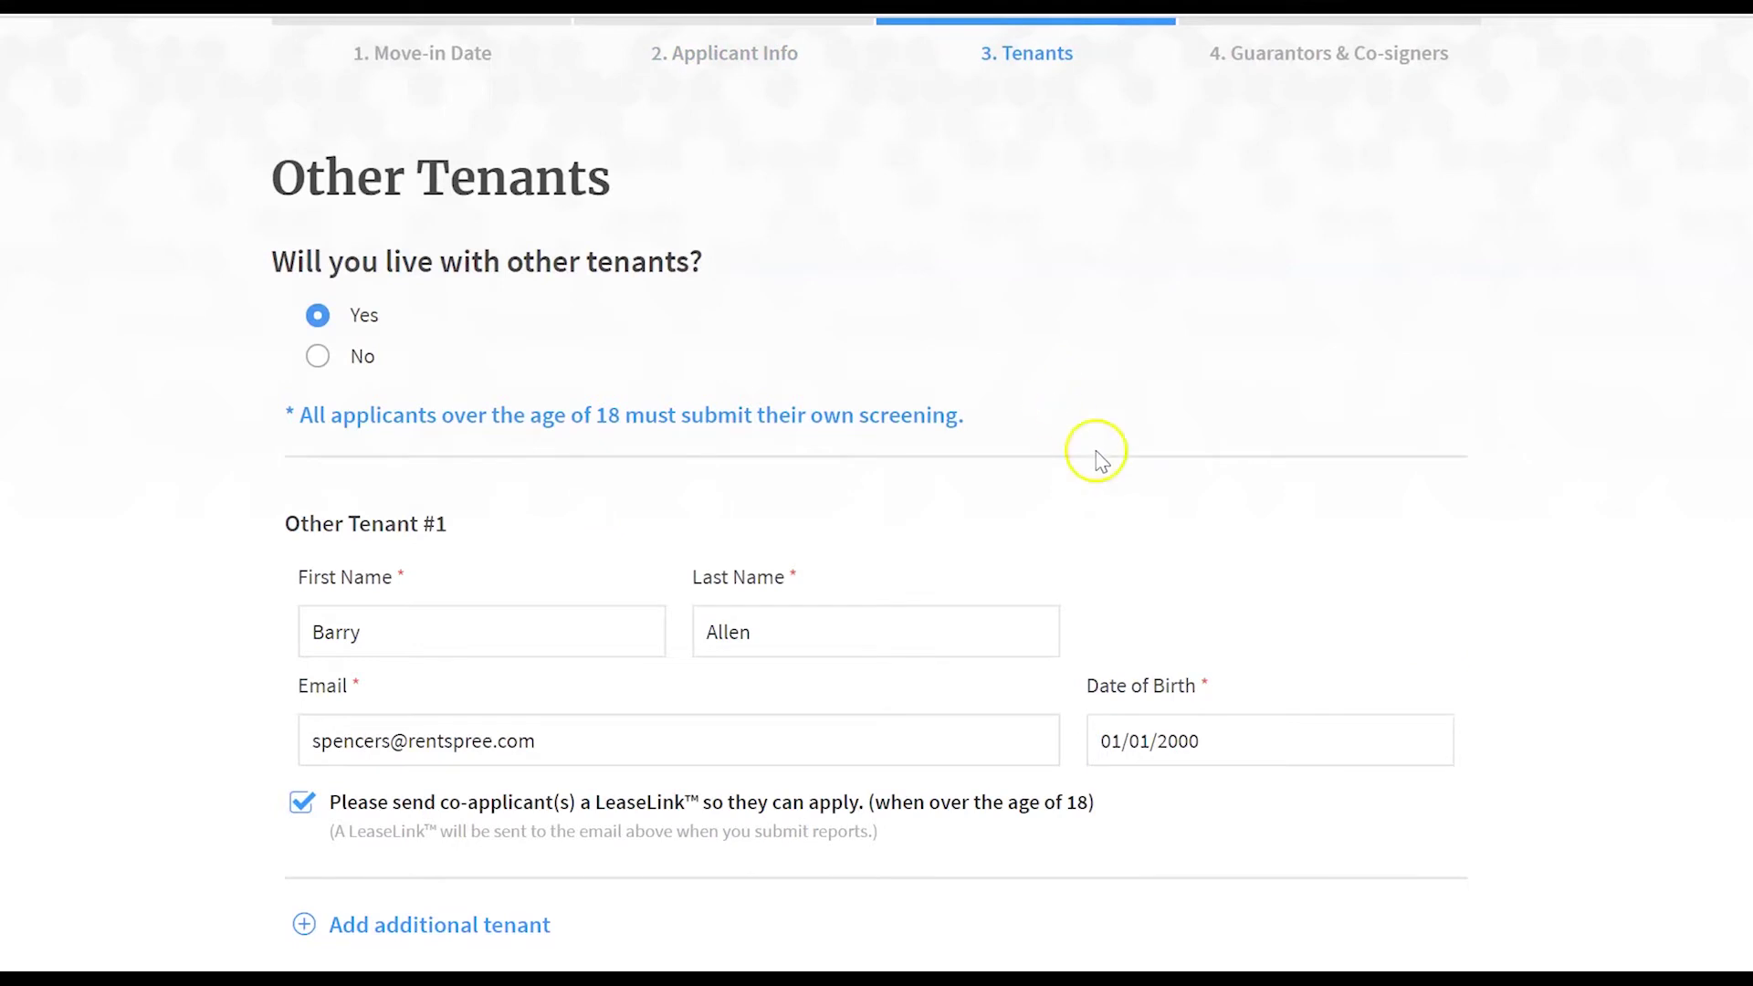
pyautogui.click(1343, 982)
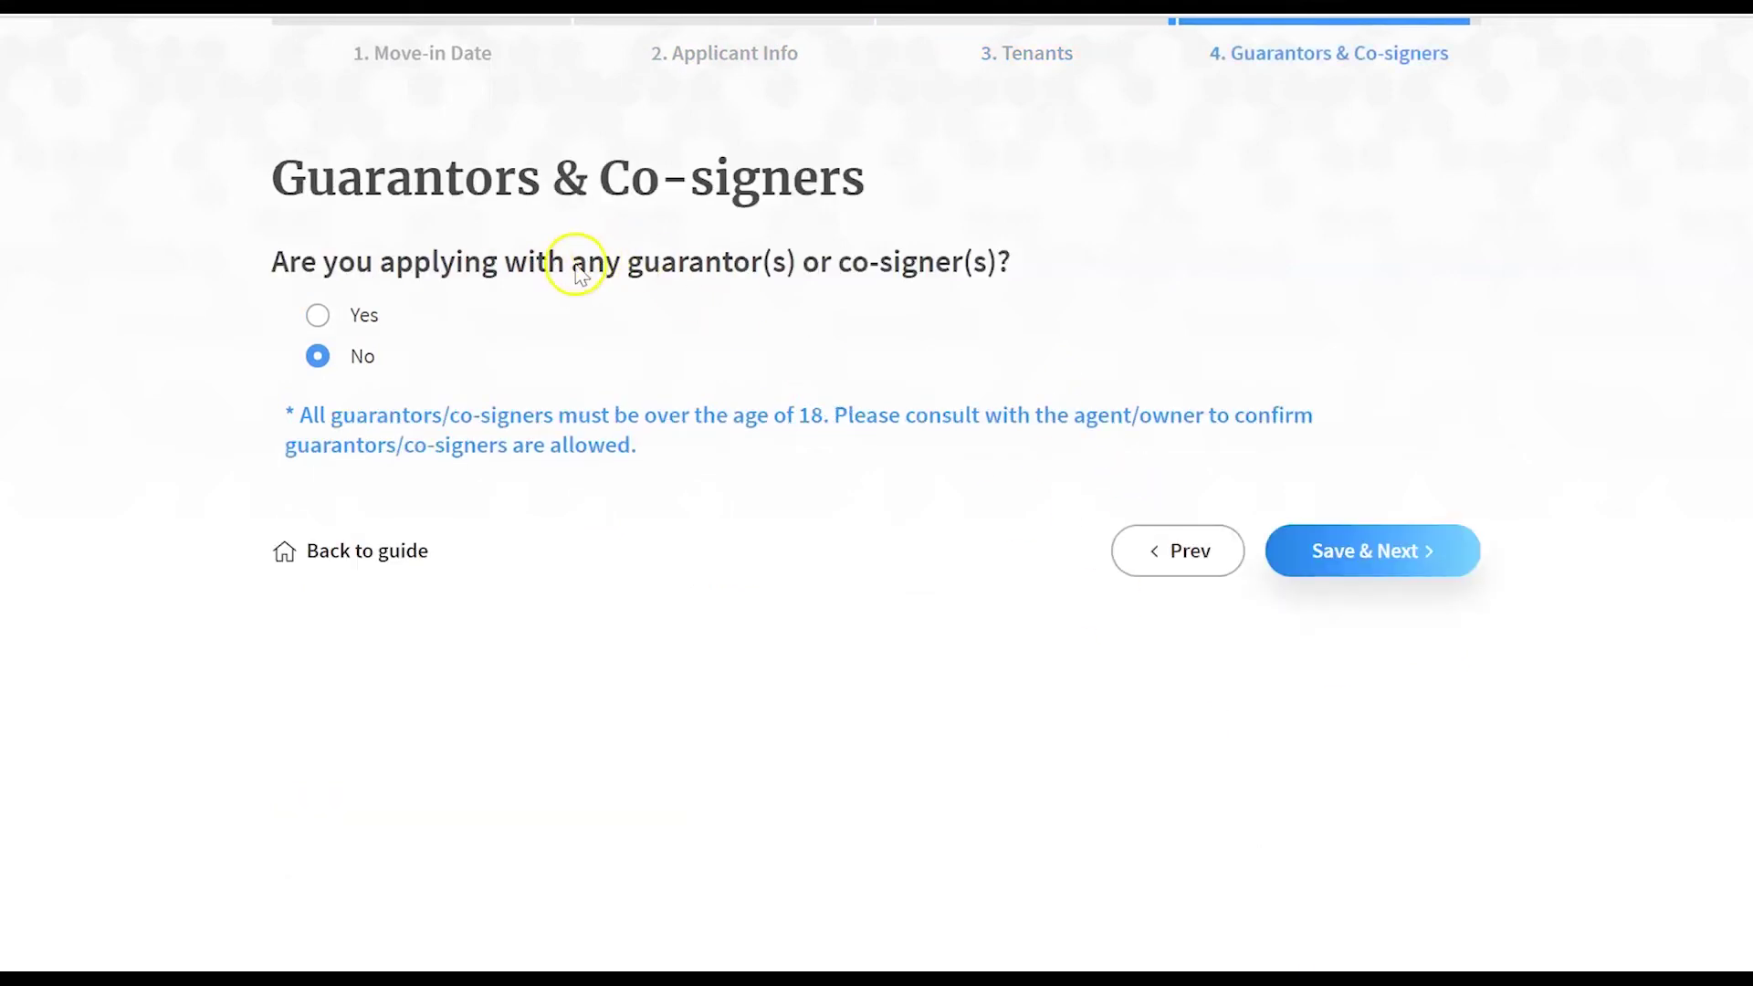
# - Set guarantors and co-signers to No and save, returning to the checklist
pyautogui.click(370, 317)
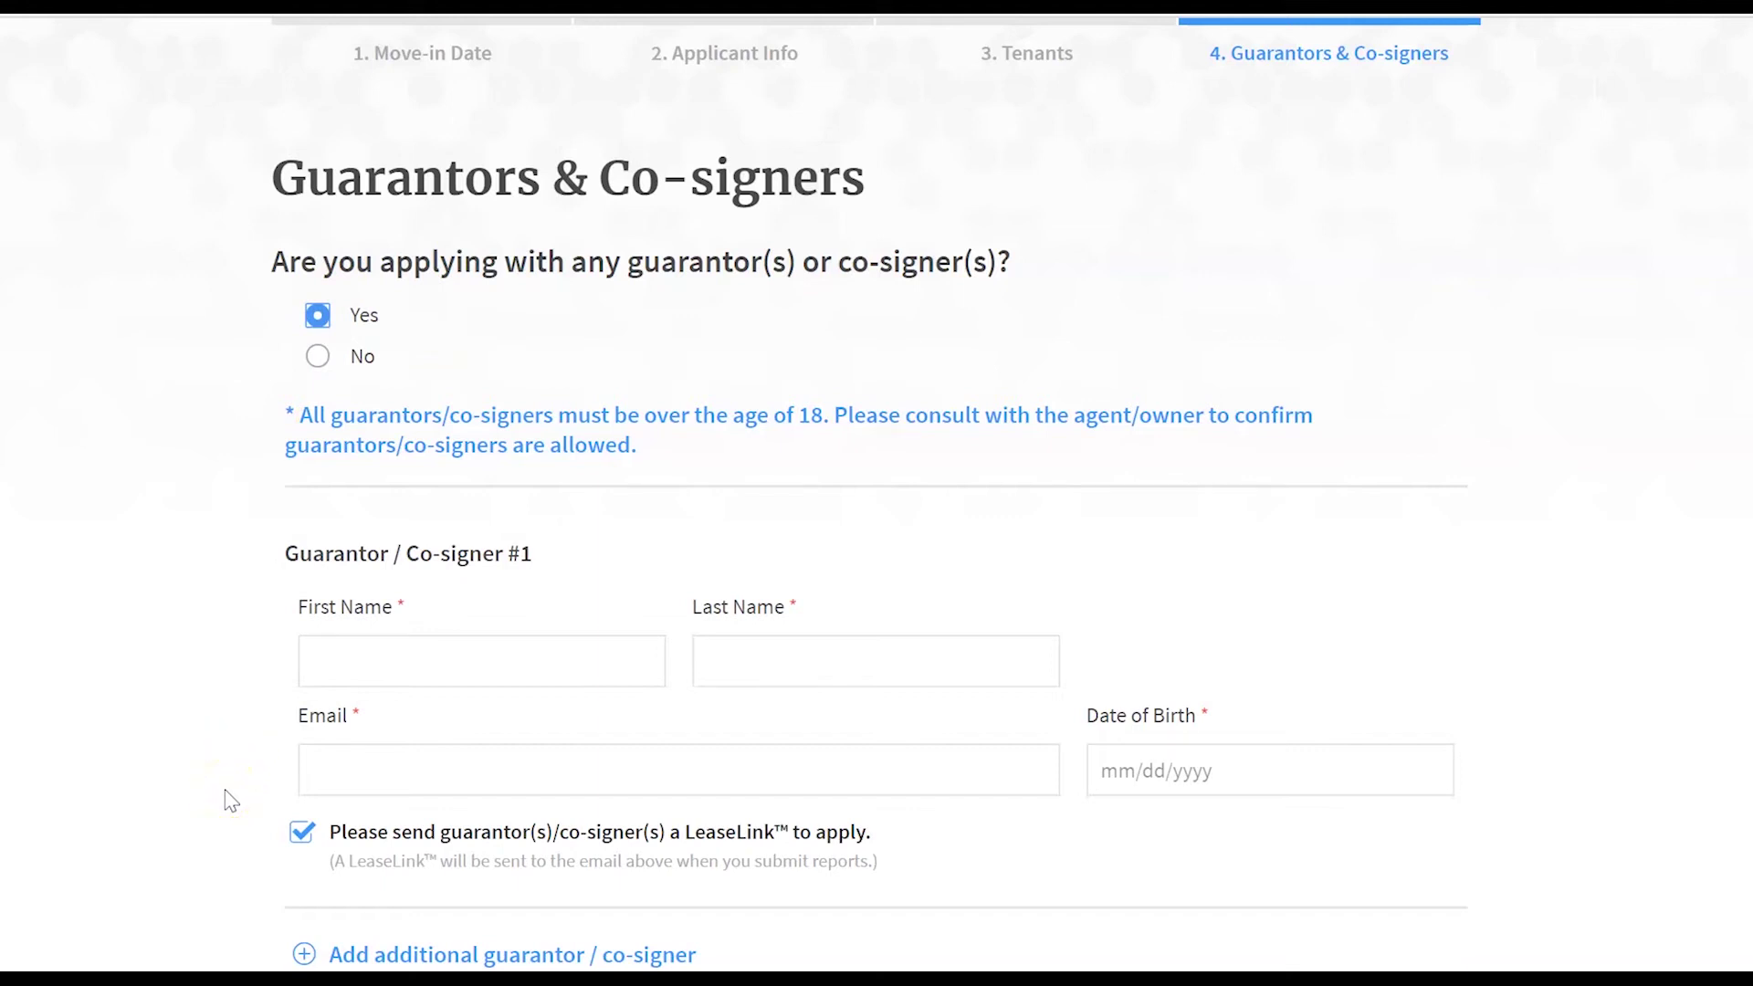
pyautogui.click(295, 834)
pyautogui.click(298, 835)
pyautogui.click(316, 355)
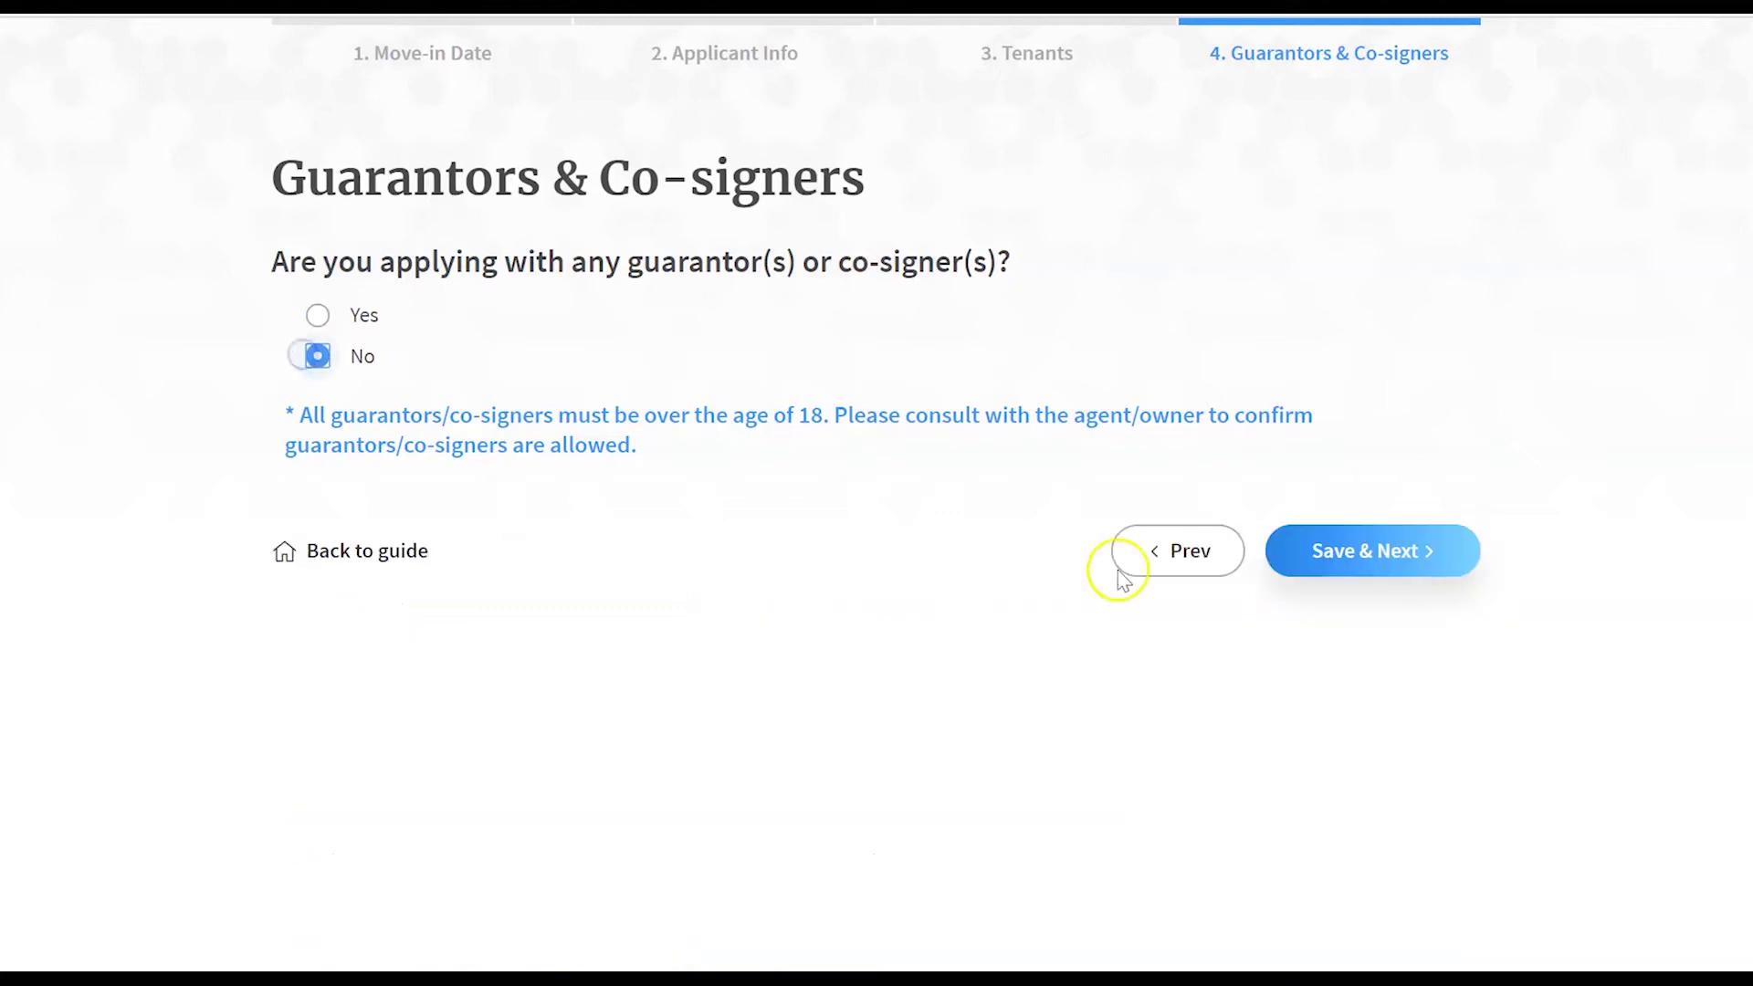
pyautogui.click(1413, 546)
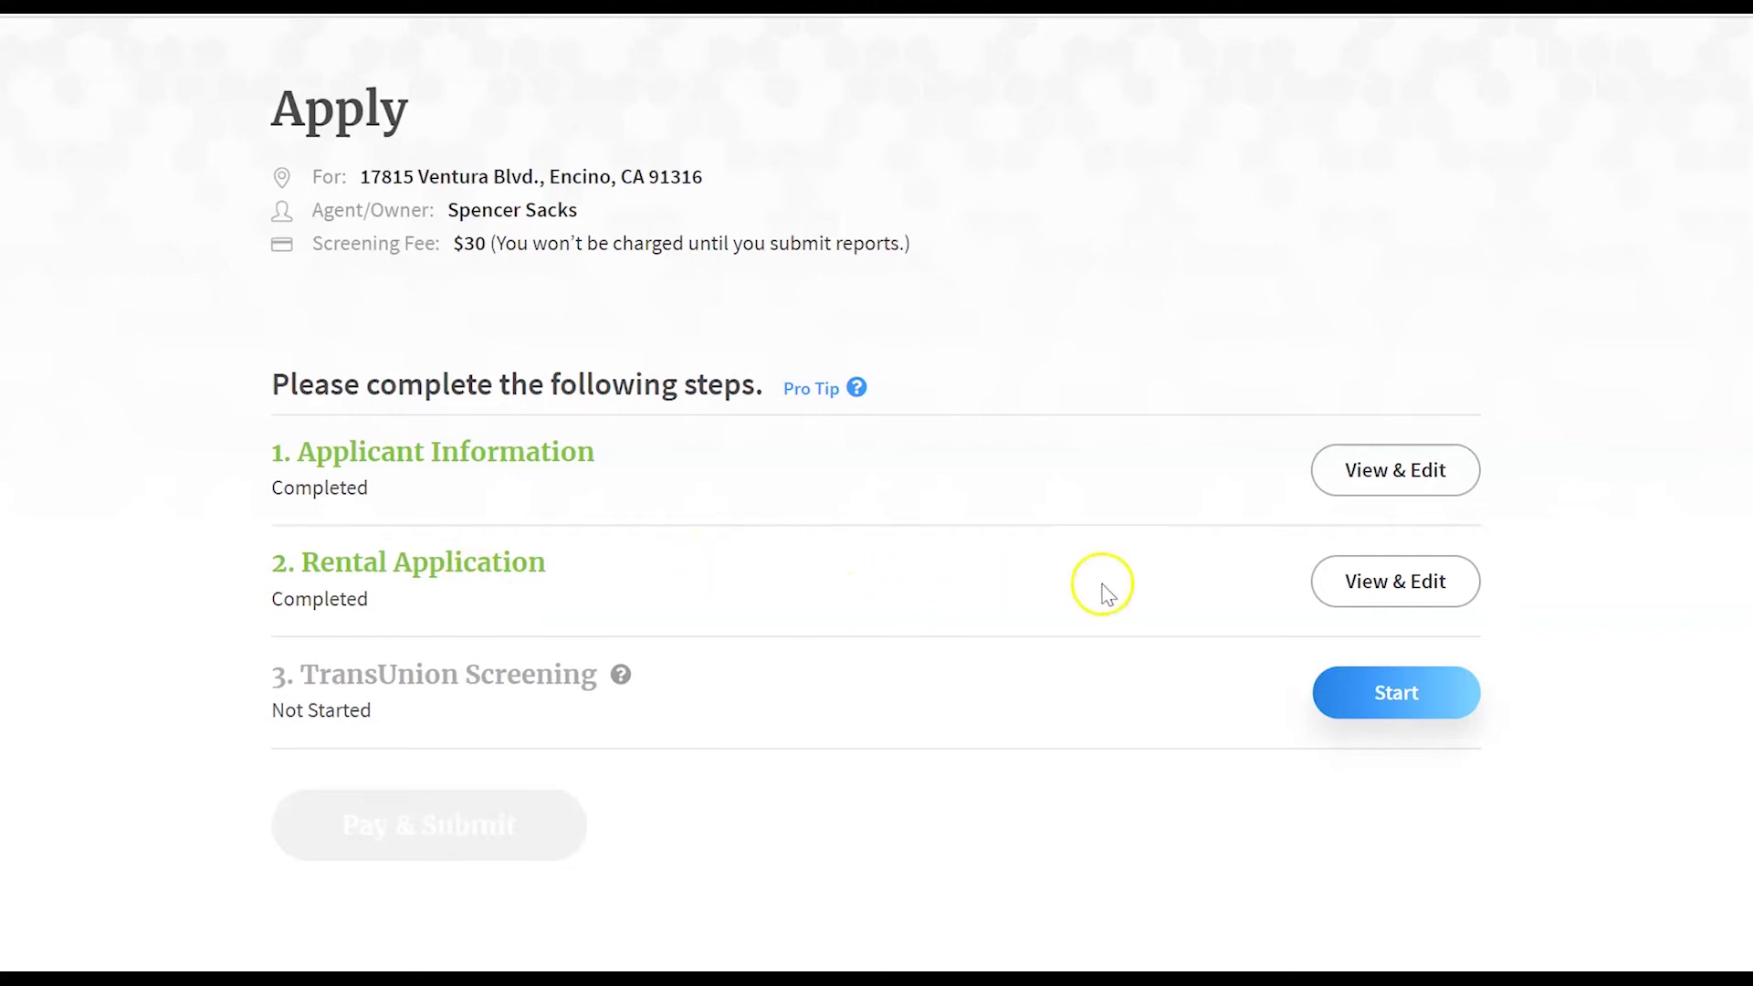
# - Review the rental application and save Personal Info, Government ID and Emergency Contact sections
pyautogui.click(1409, 589)
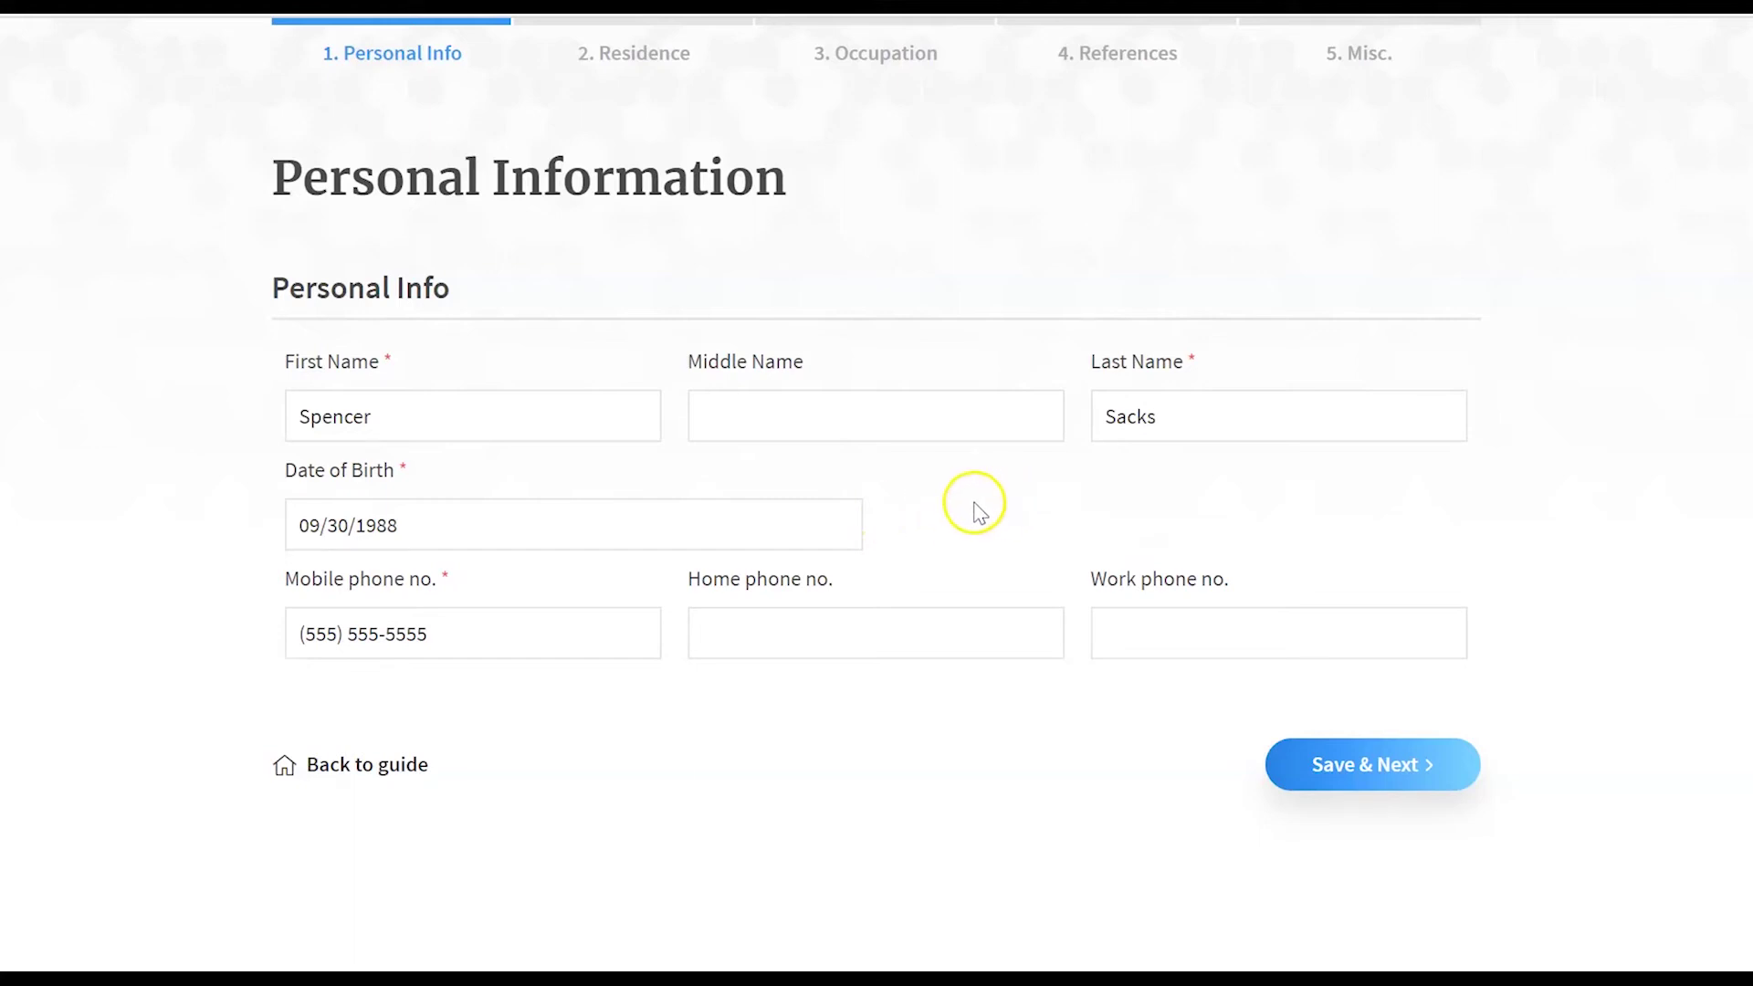
pyautogui.click(1415, 758)
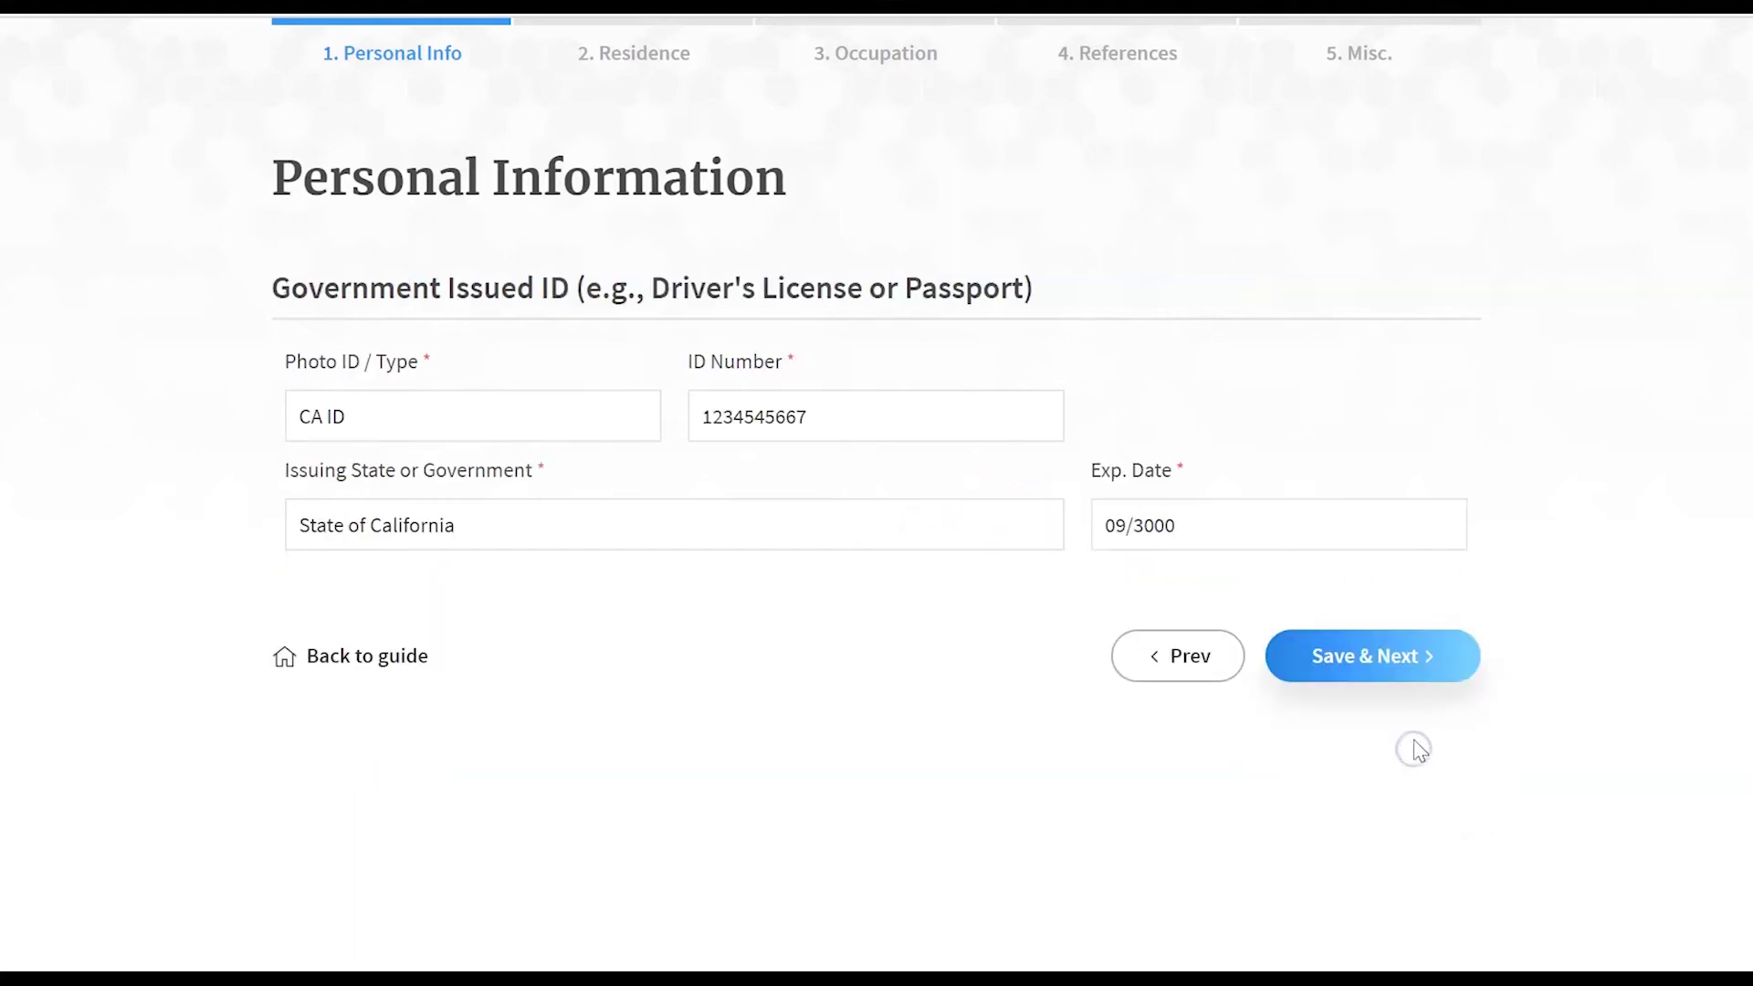
pyautogui.click(1414, 660)
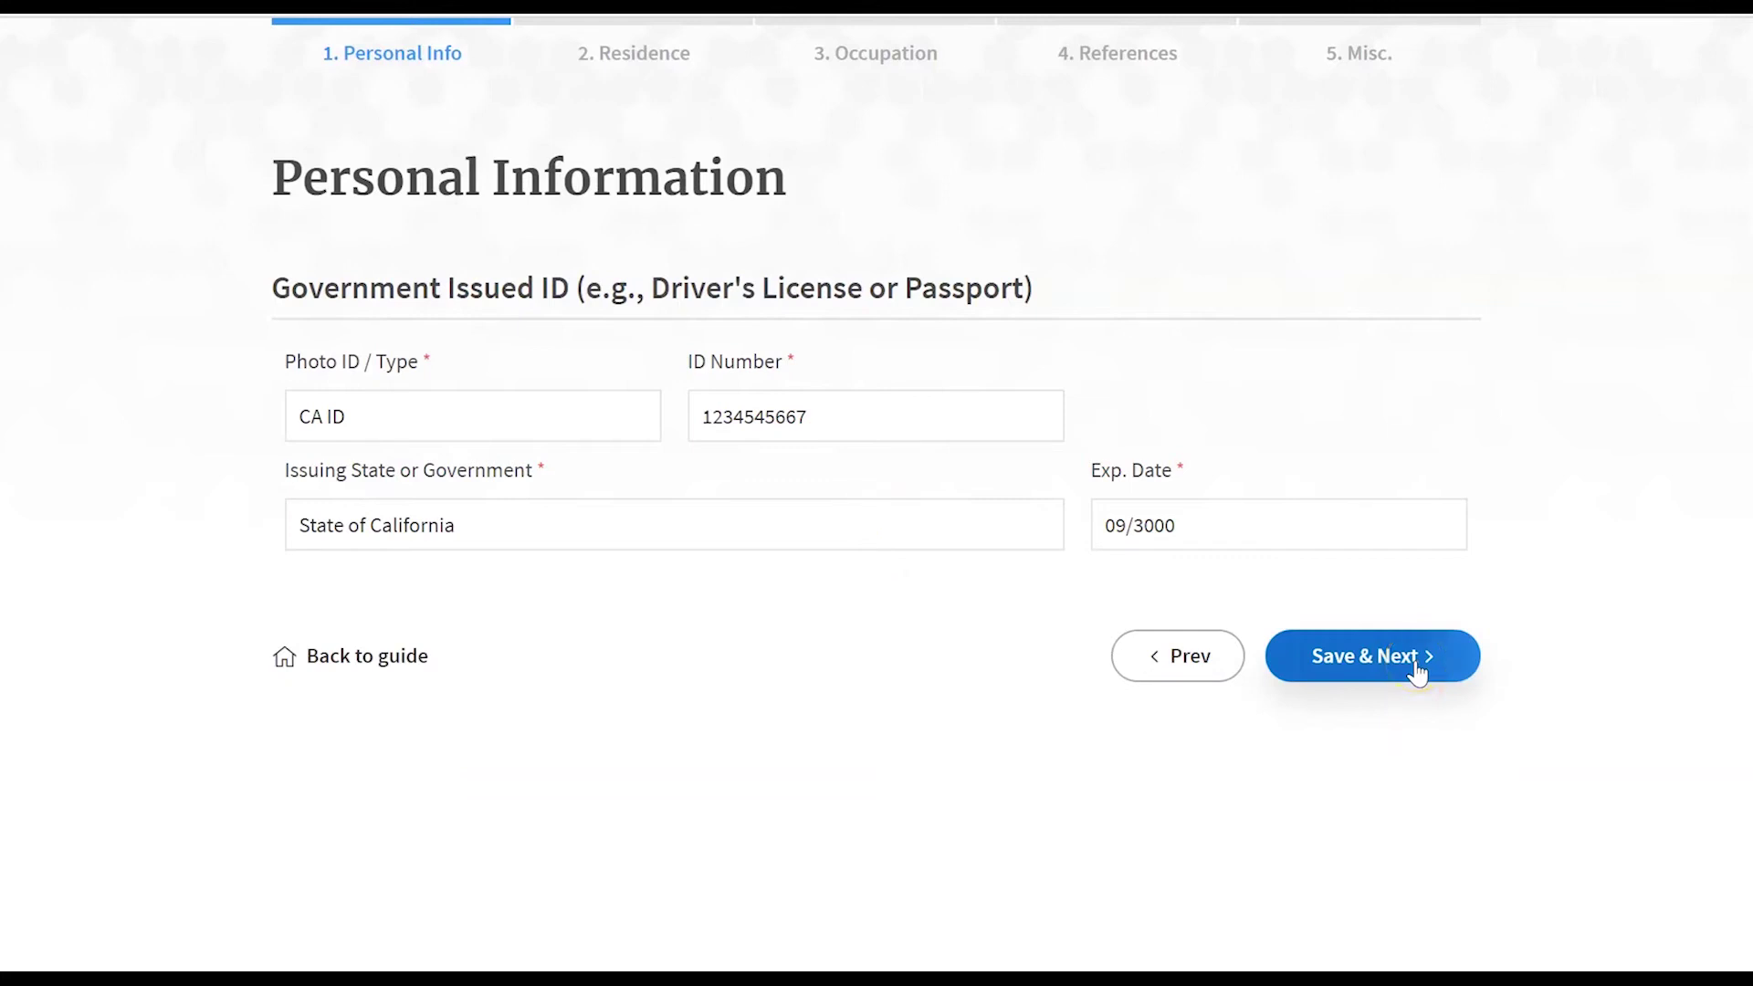
pyautogui.click(1417, 671)
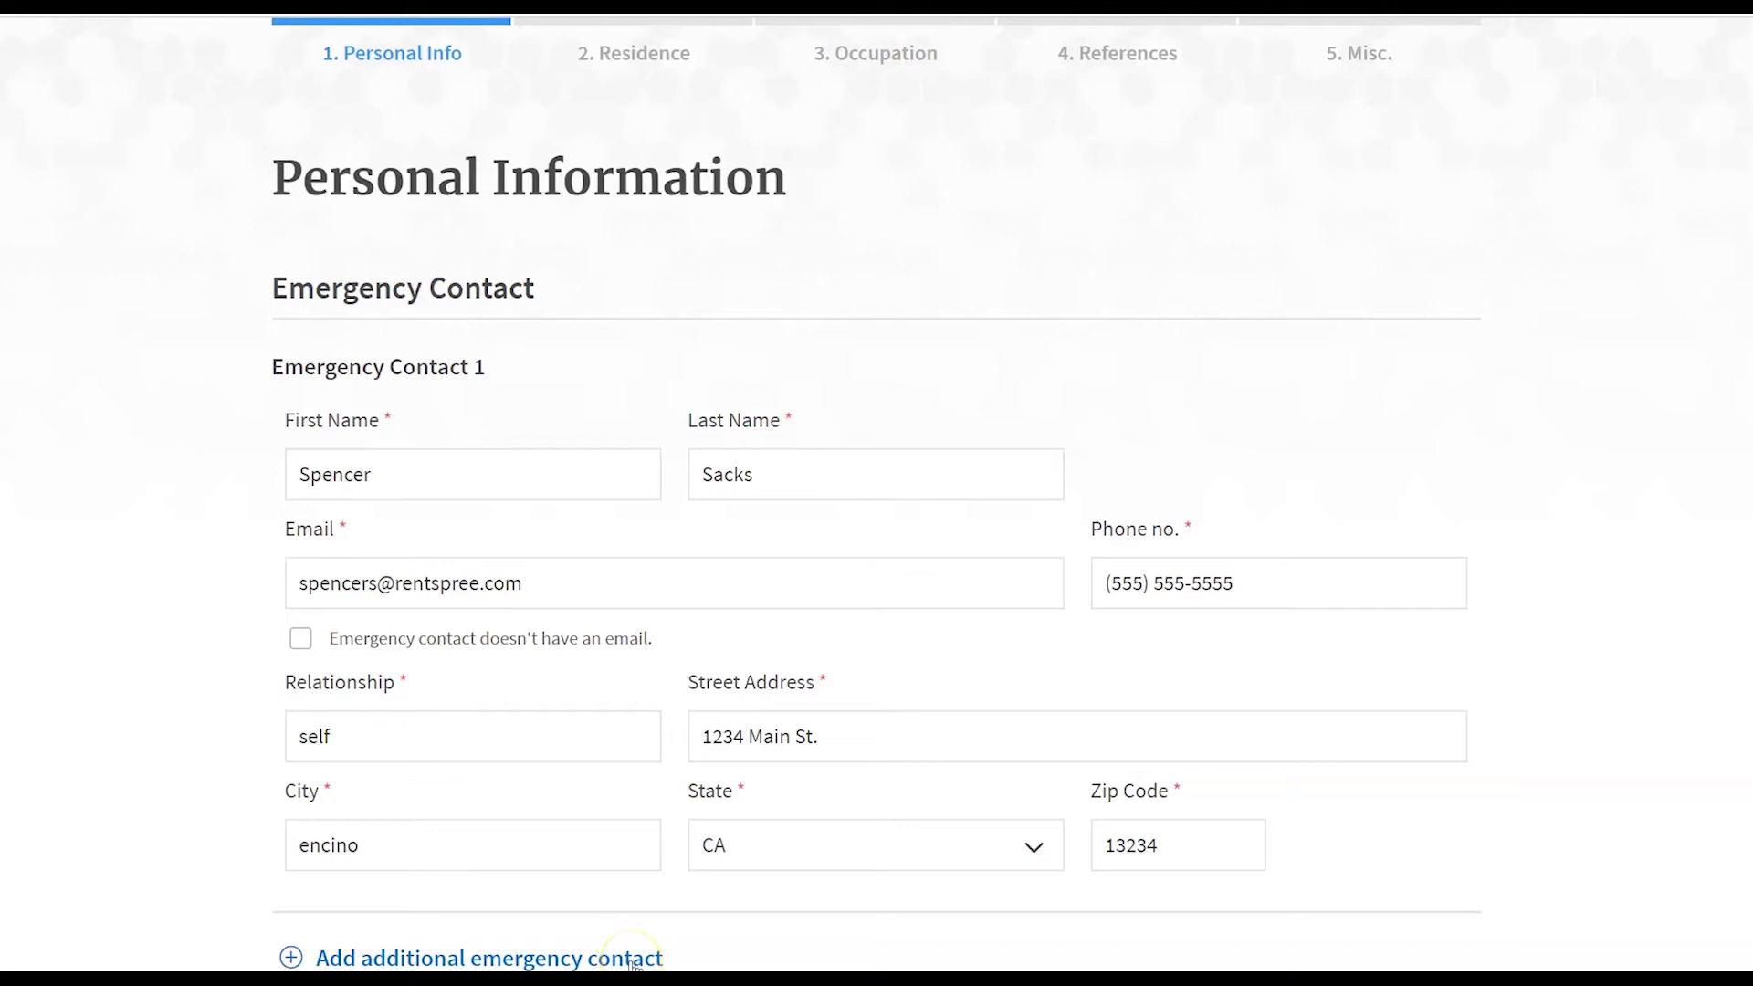
pyautogui.click(1349, 981)
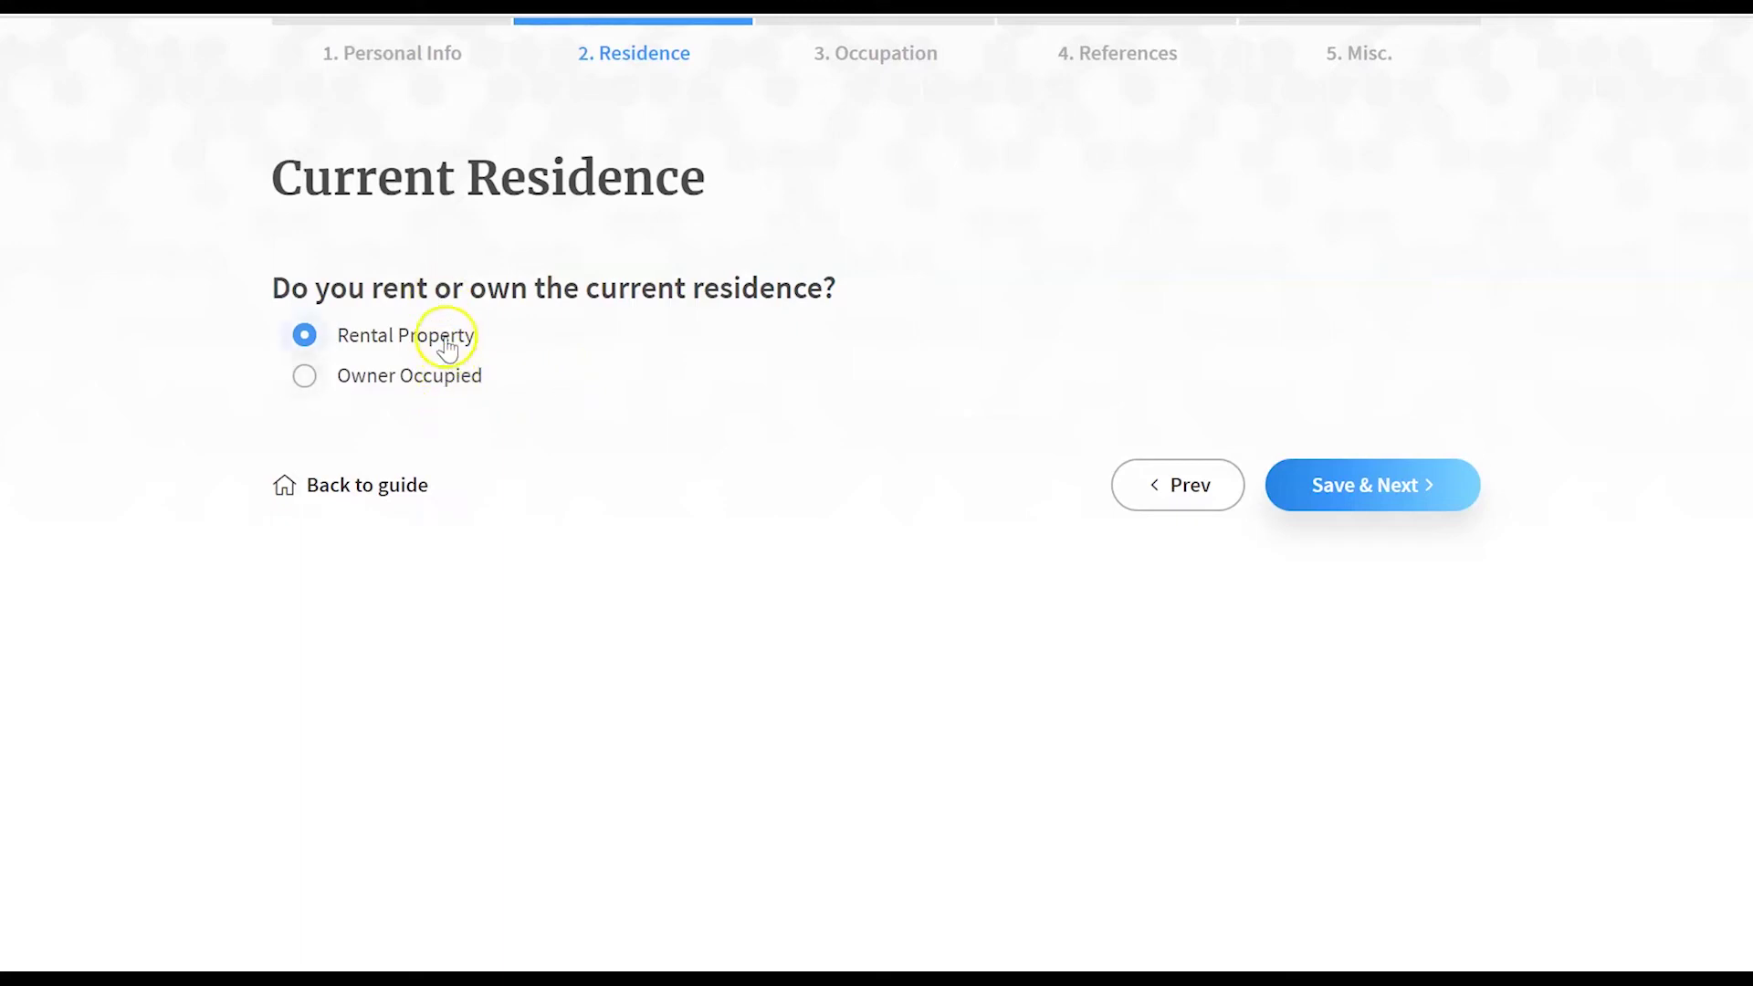
# - Save the current residence as a rental property, with its address and duration of stay
pyautogui.click(1367, 491)
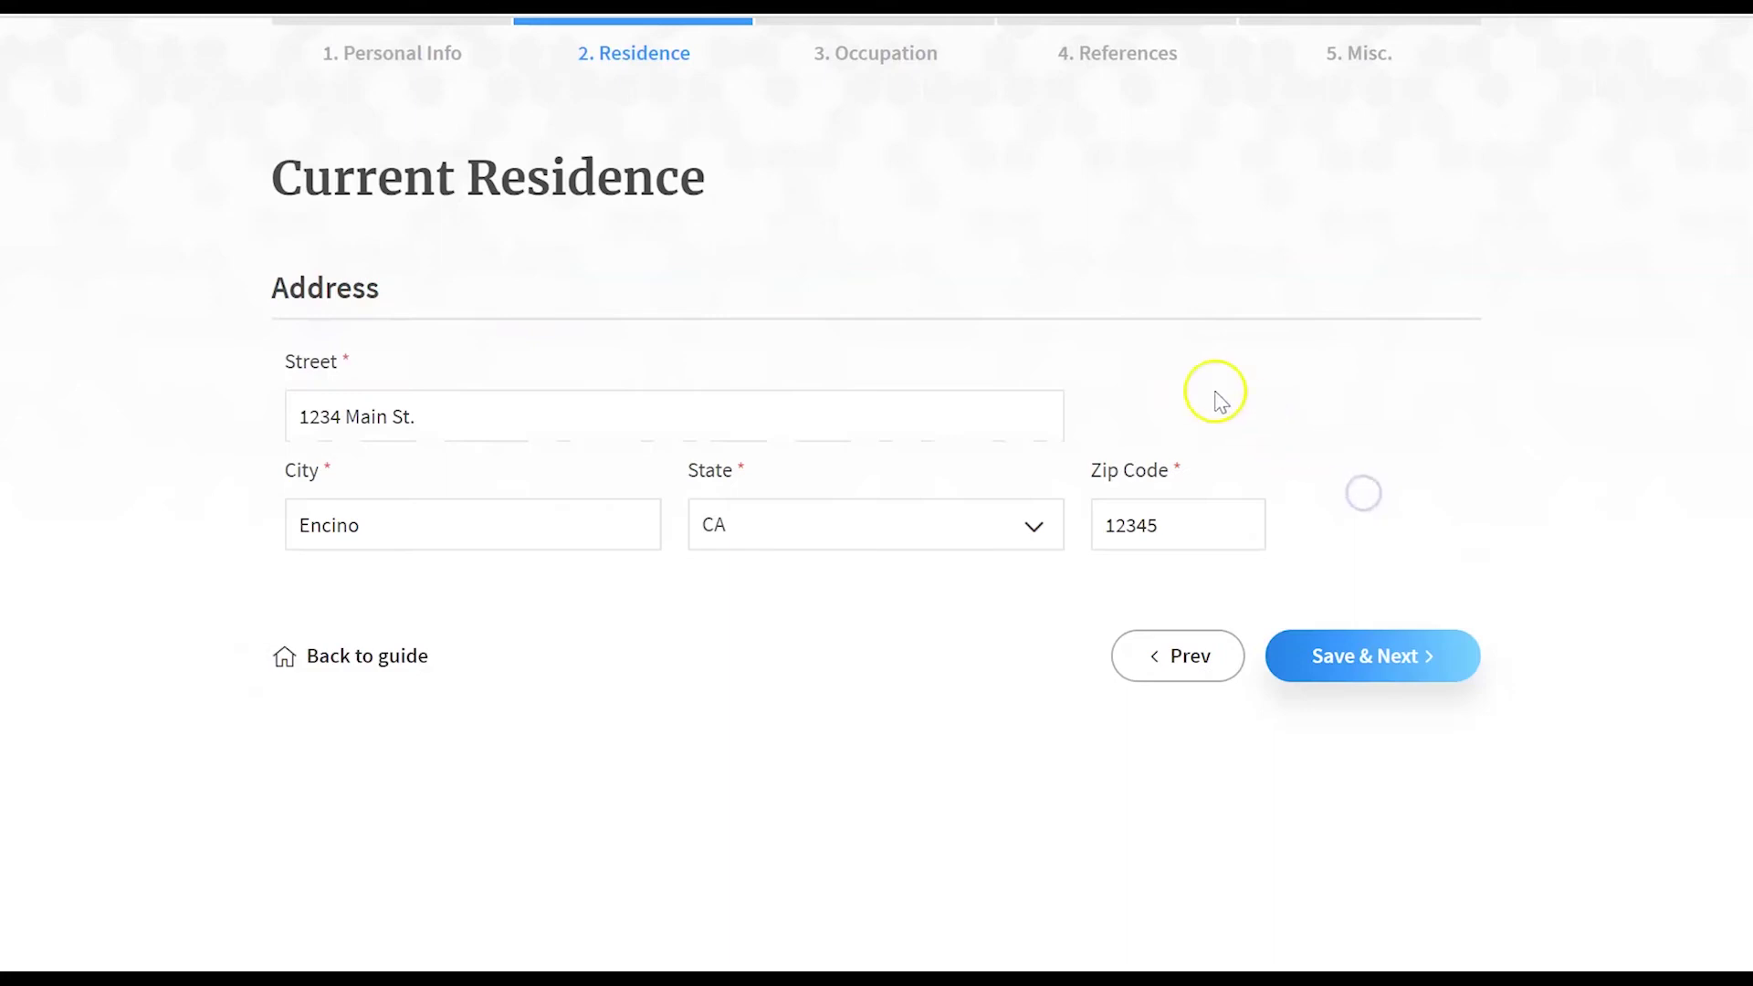
pyautogui.click(1353, 653)
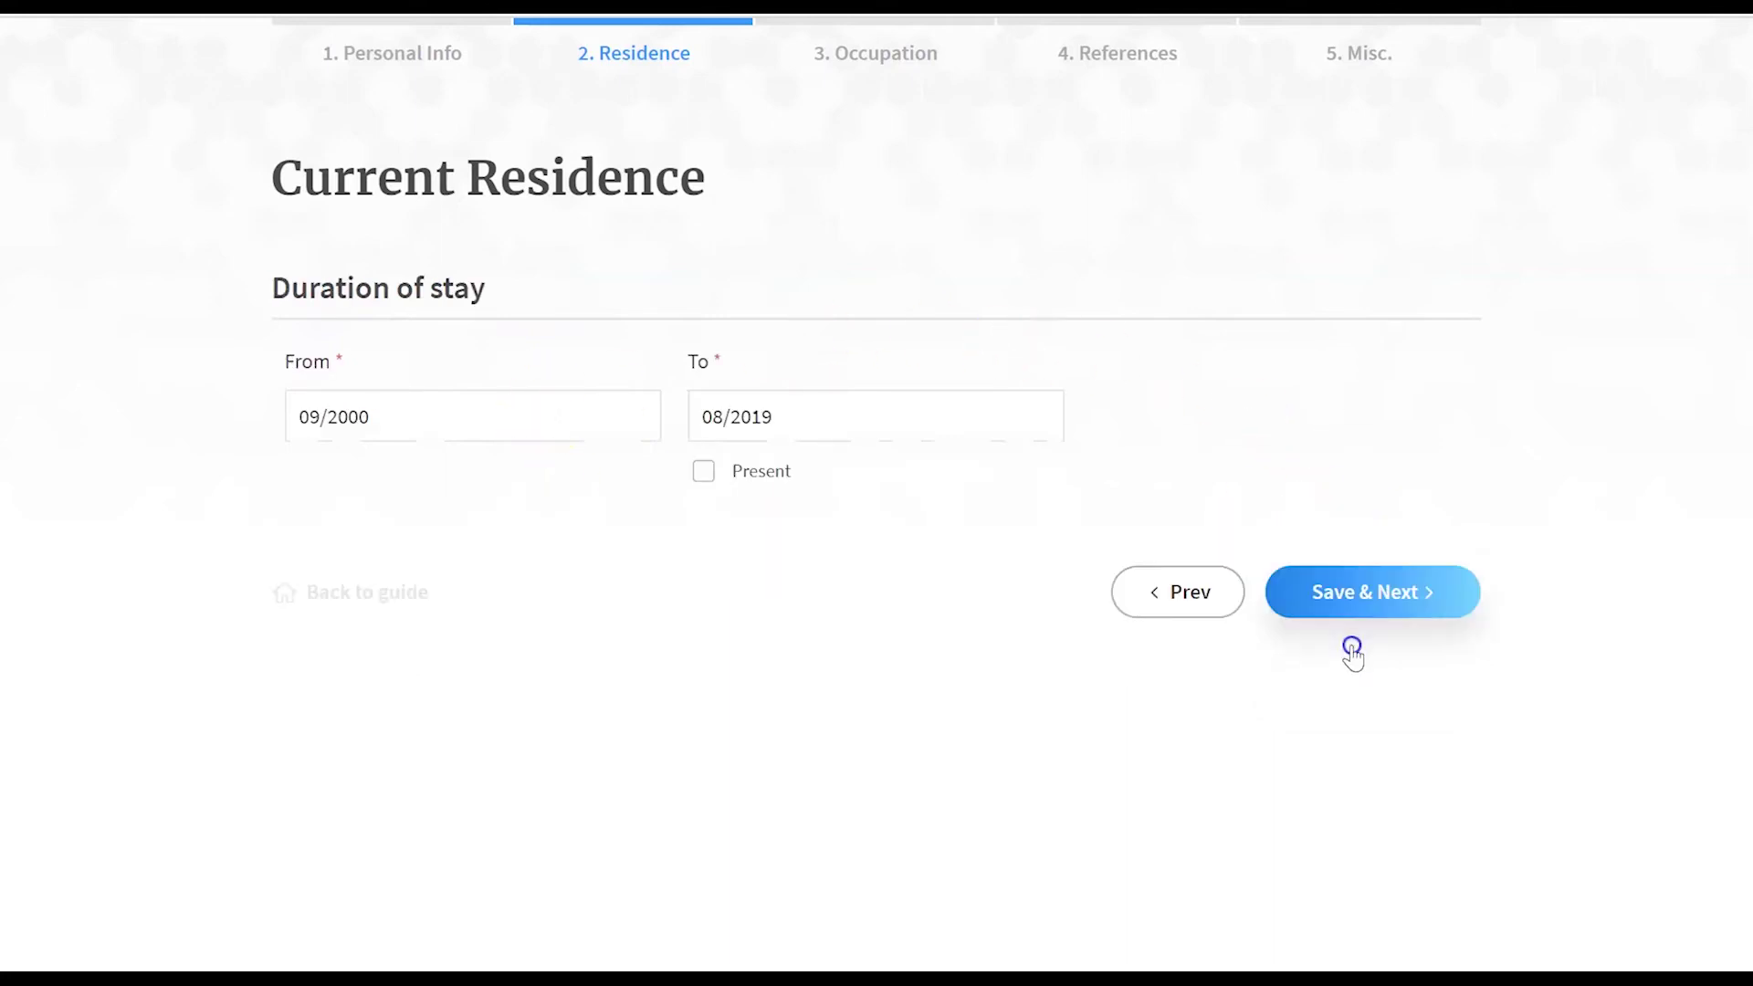
pyautogui.click(1374, 595)
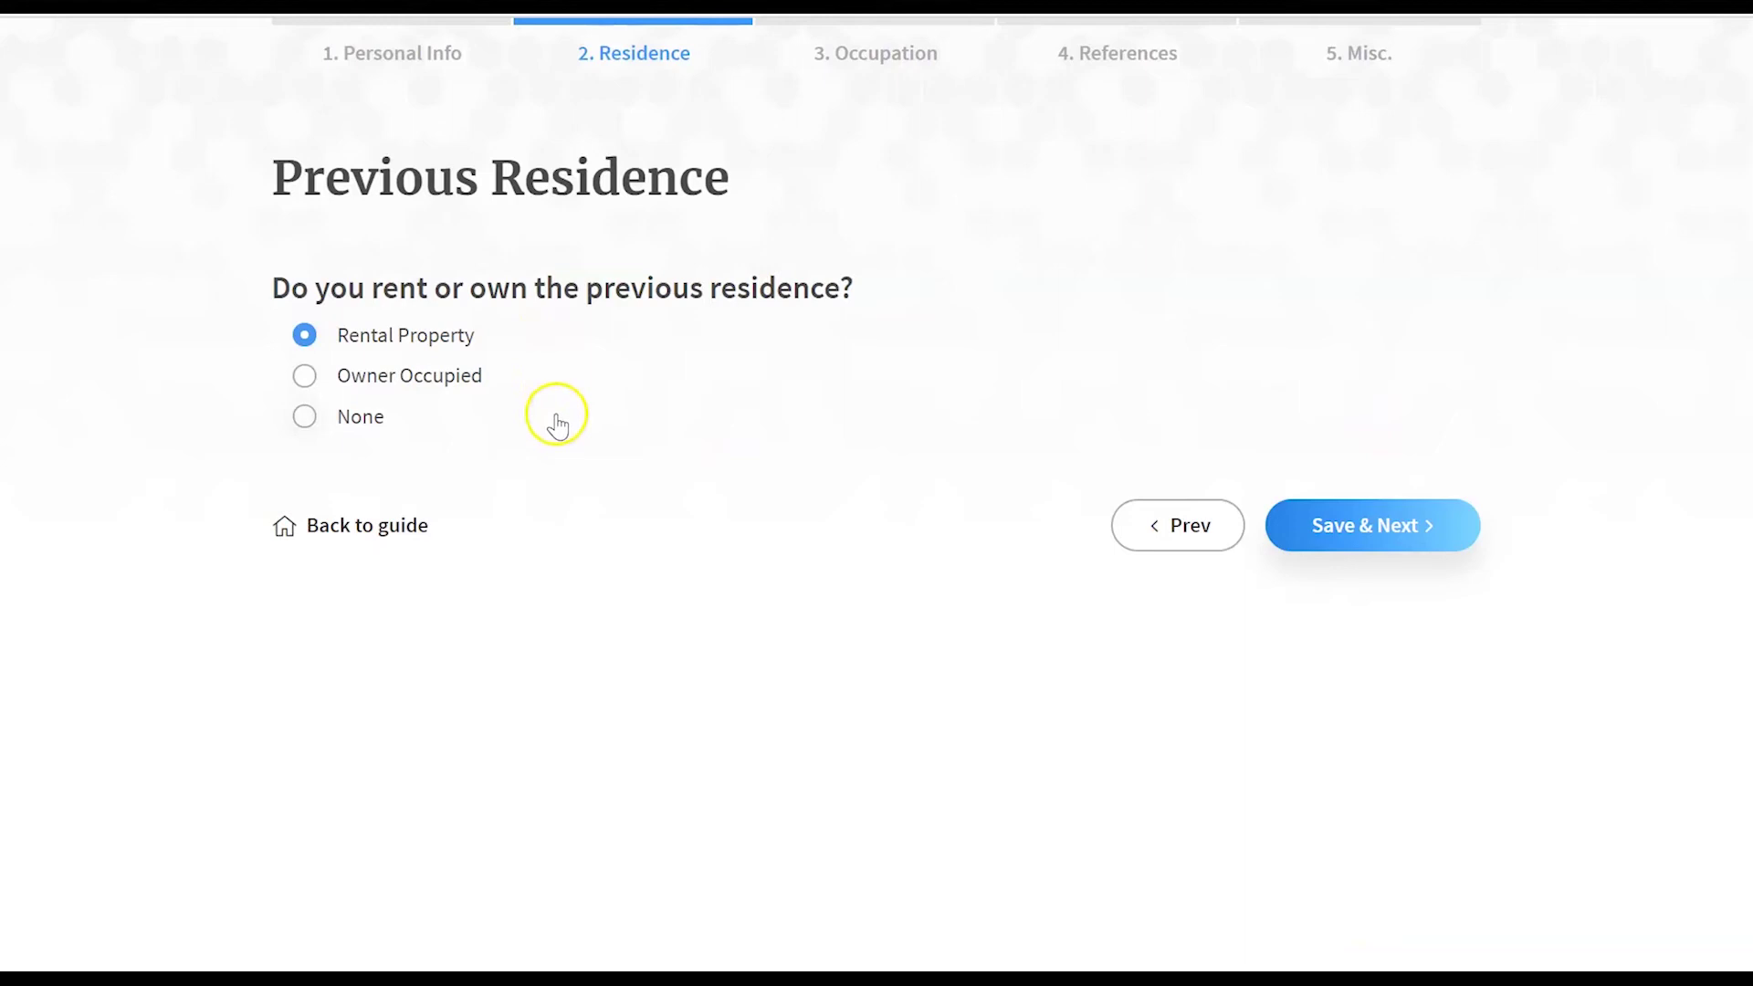
# - Save the previous rented residence with its address and stay dates
pyautogui.click(1369, 535)
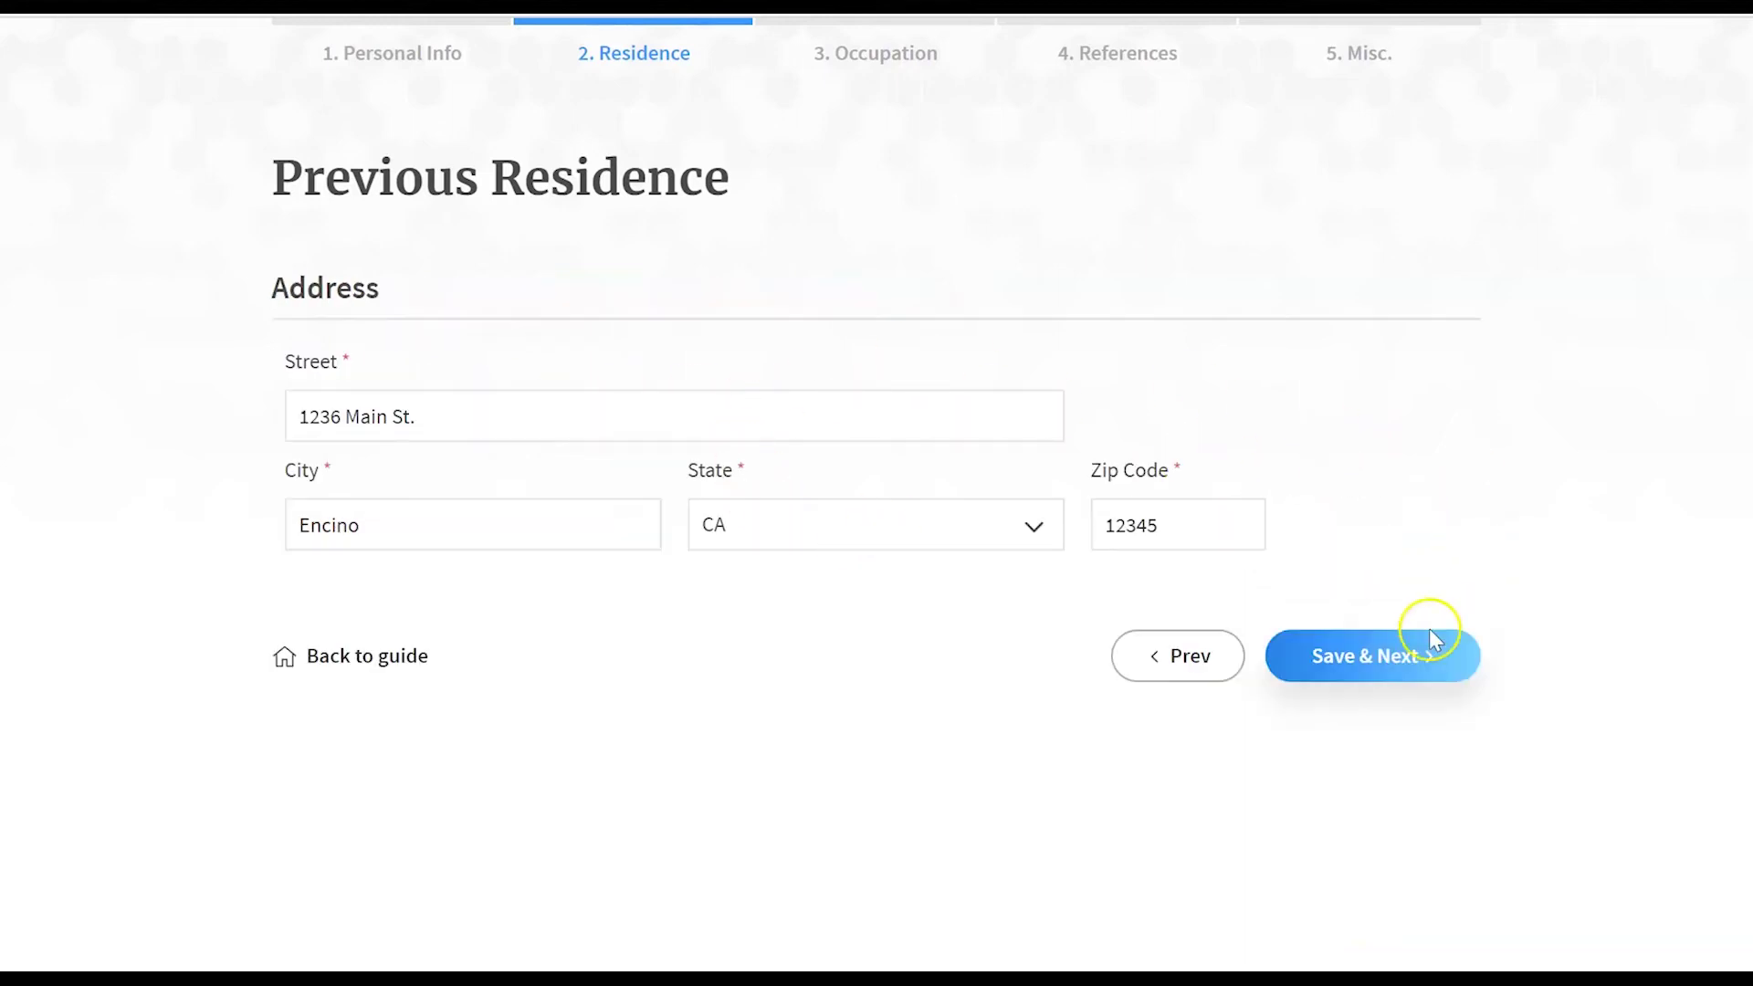
pyautogui.click(1402, 645)
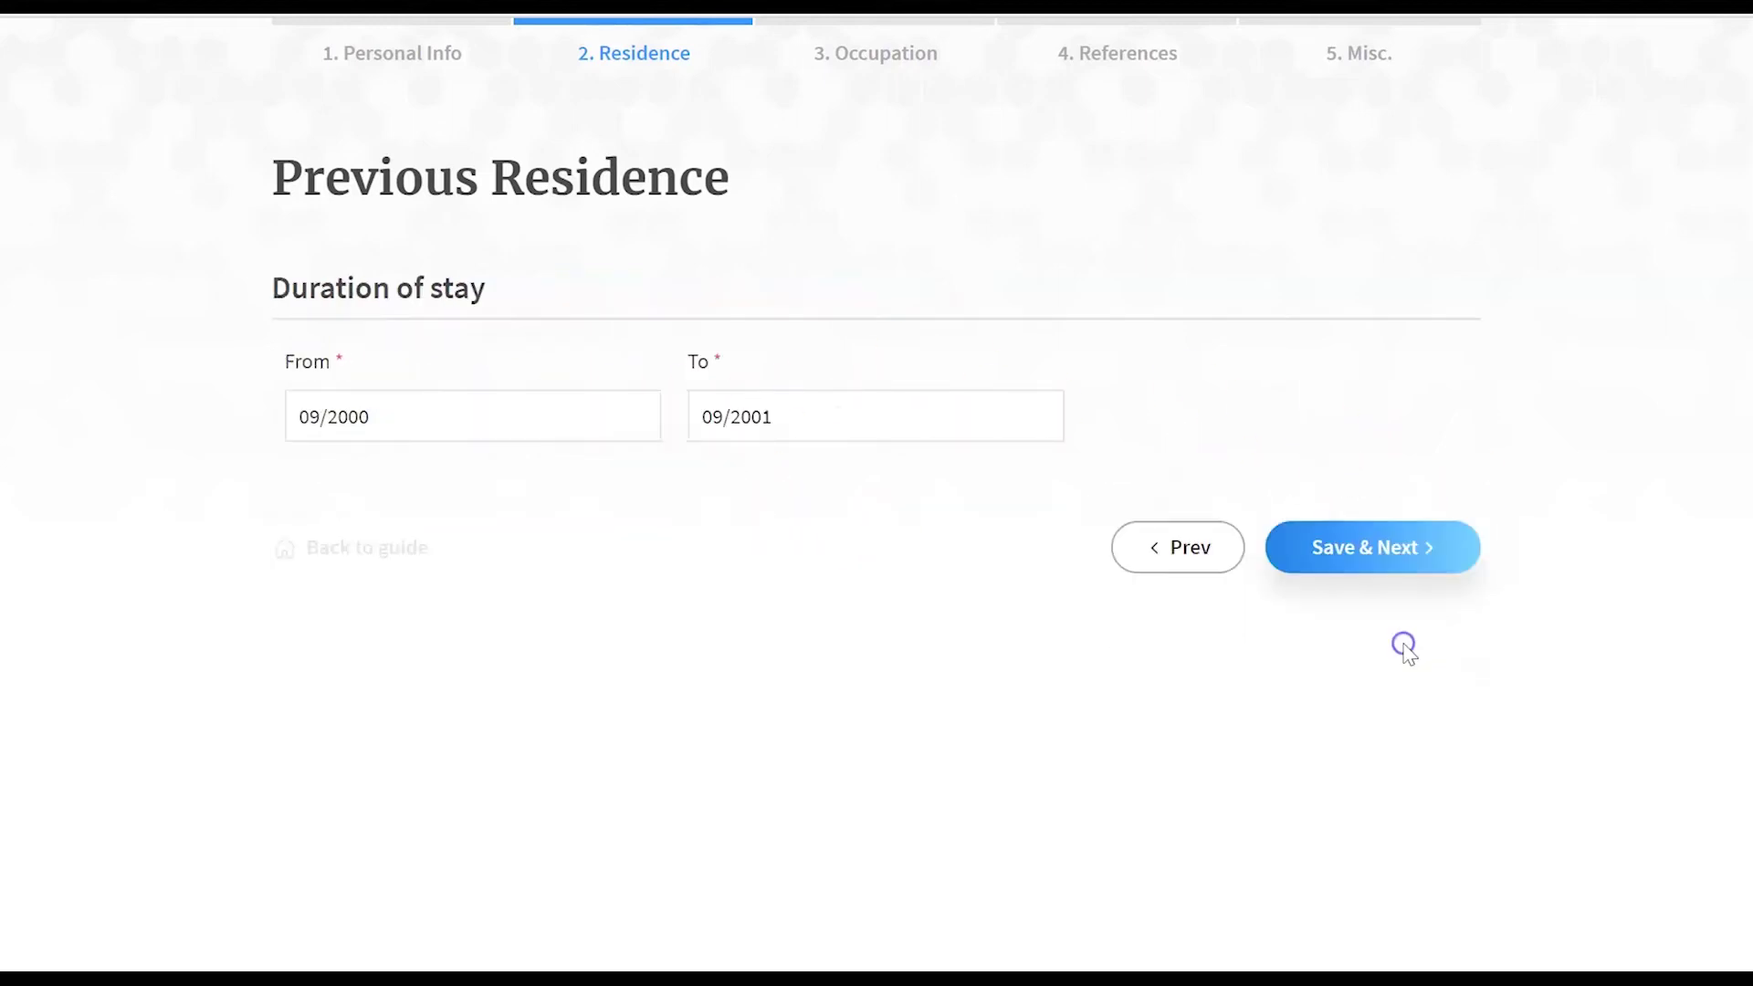
pyautogui.click(1425, 545)
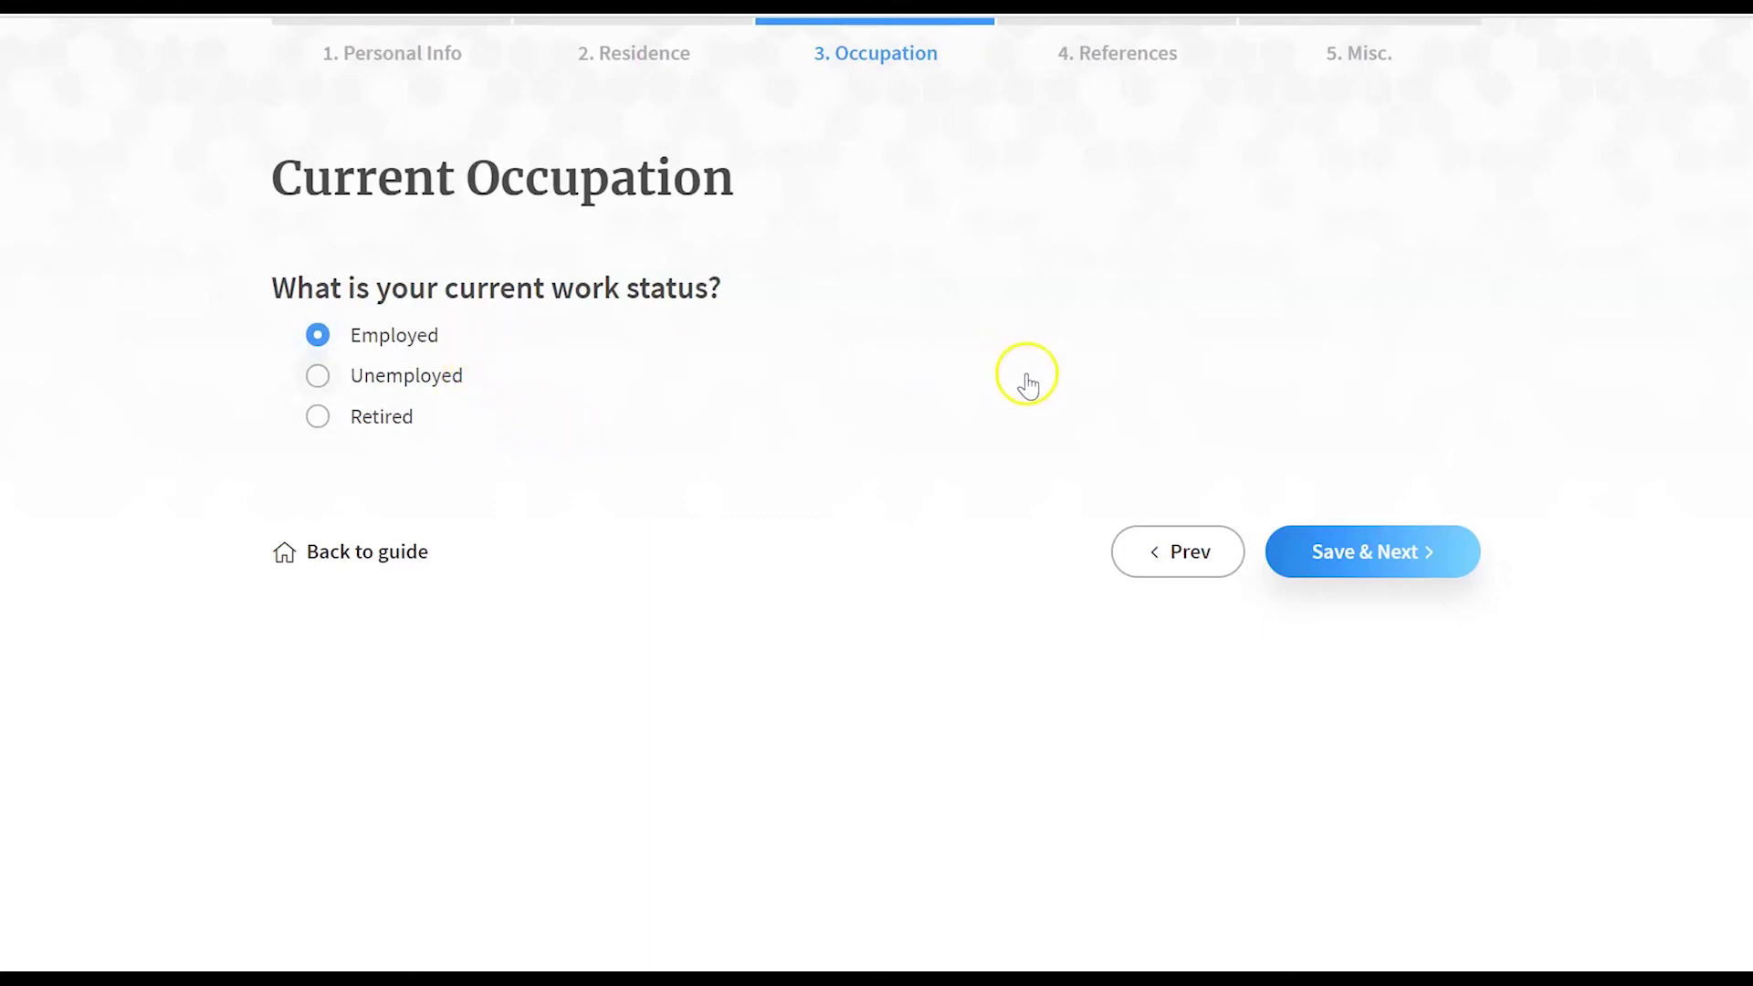
# - Save employment info, work duration, supervisor, work address and $1,000/month Video Editing income
pyautogui.click(1354, 548)
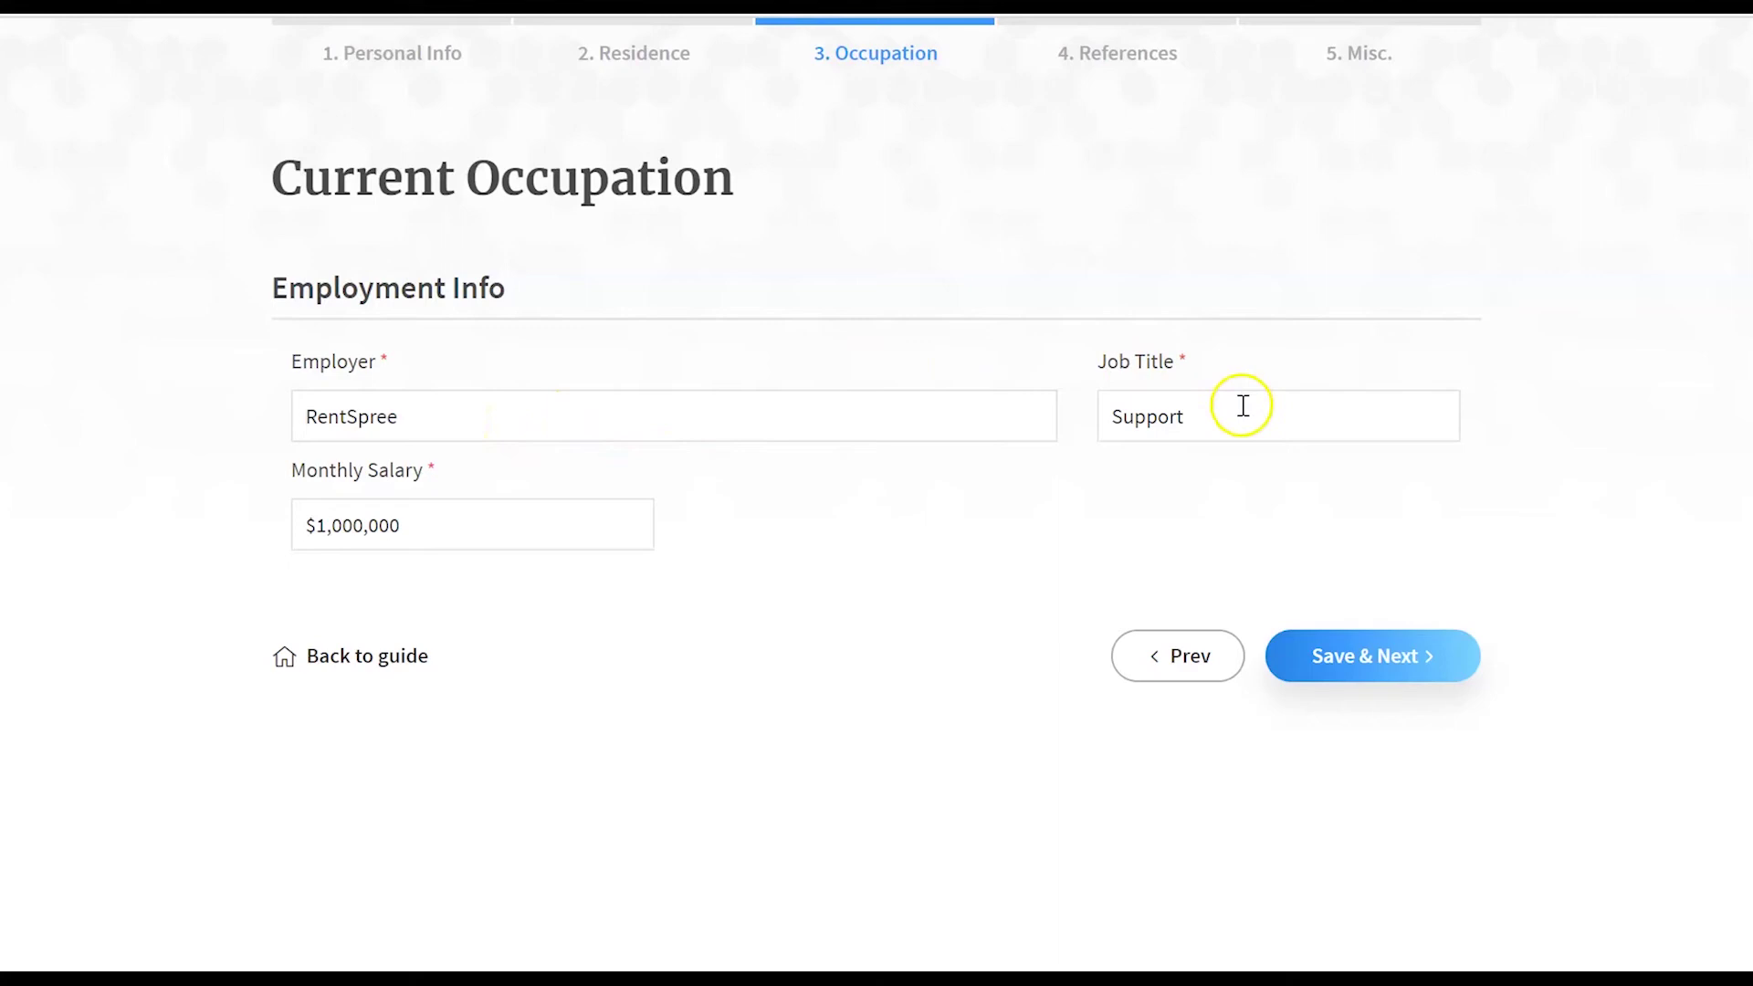
pyautogui.click(1362, 671)
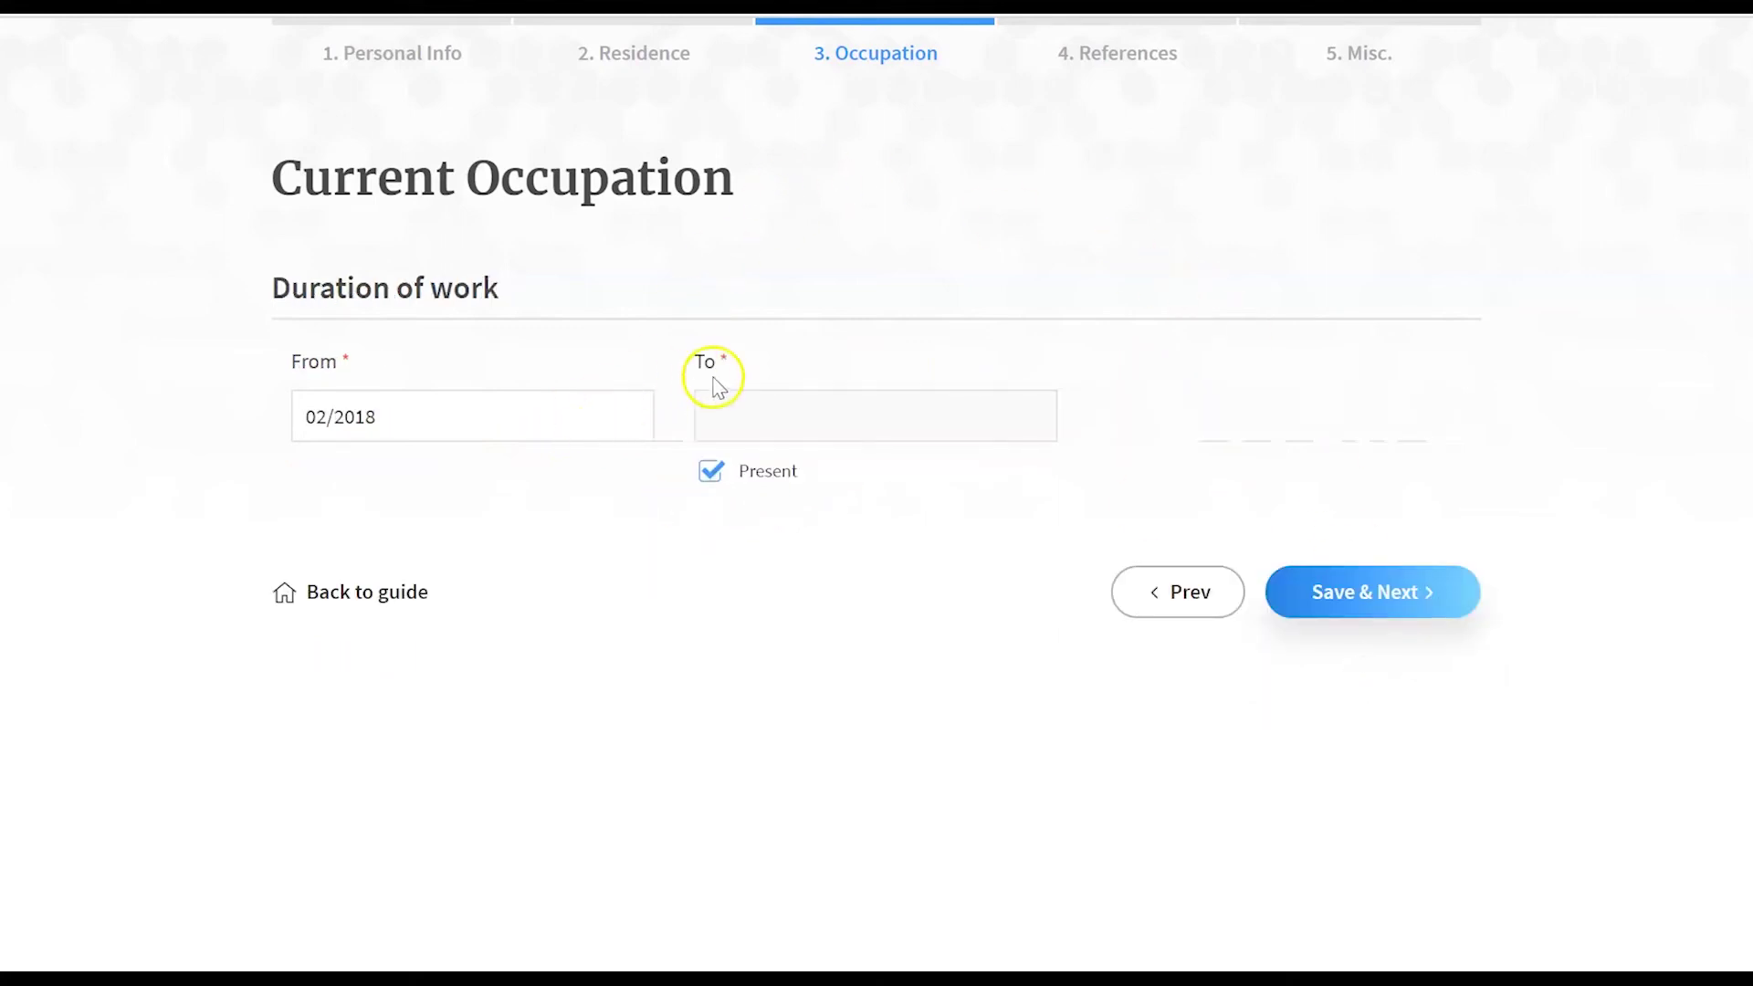
pyautogui.click(1413, 589)
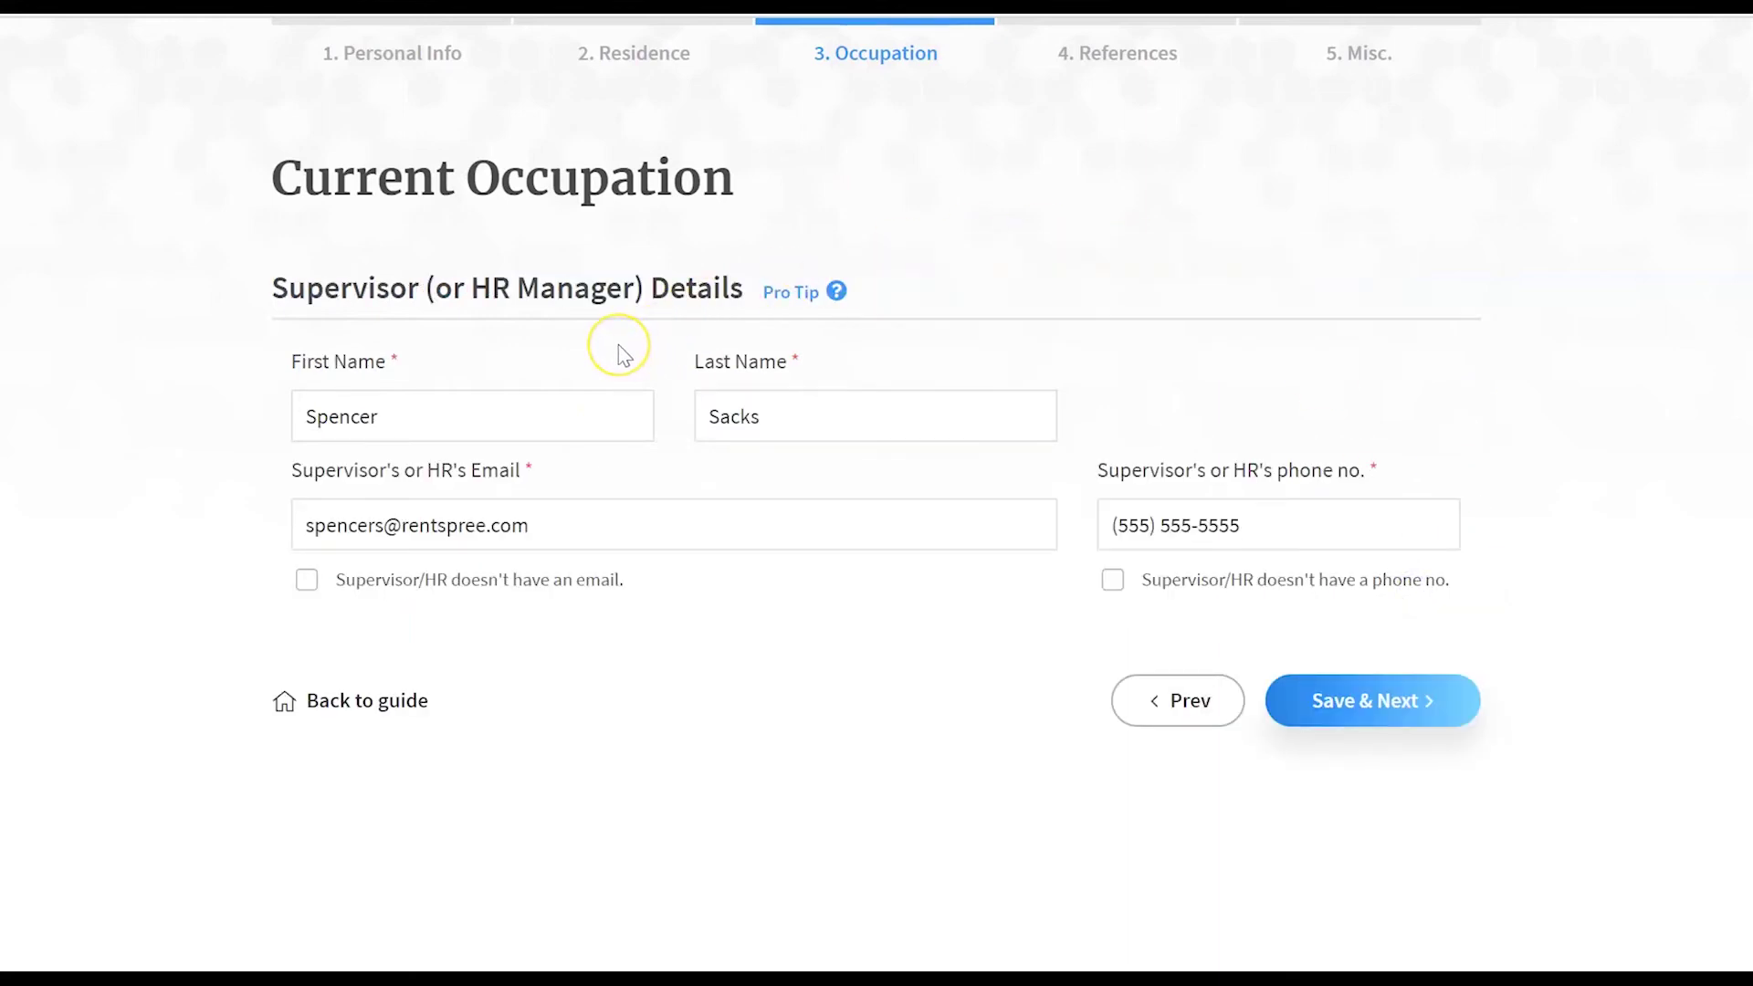
pyautogui.click(853, 369)
pyautogui.click(1399, 680)
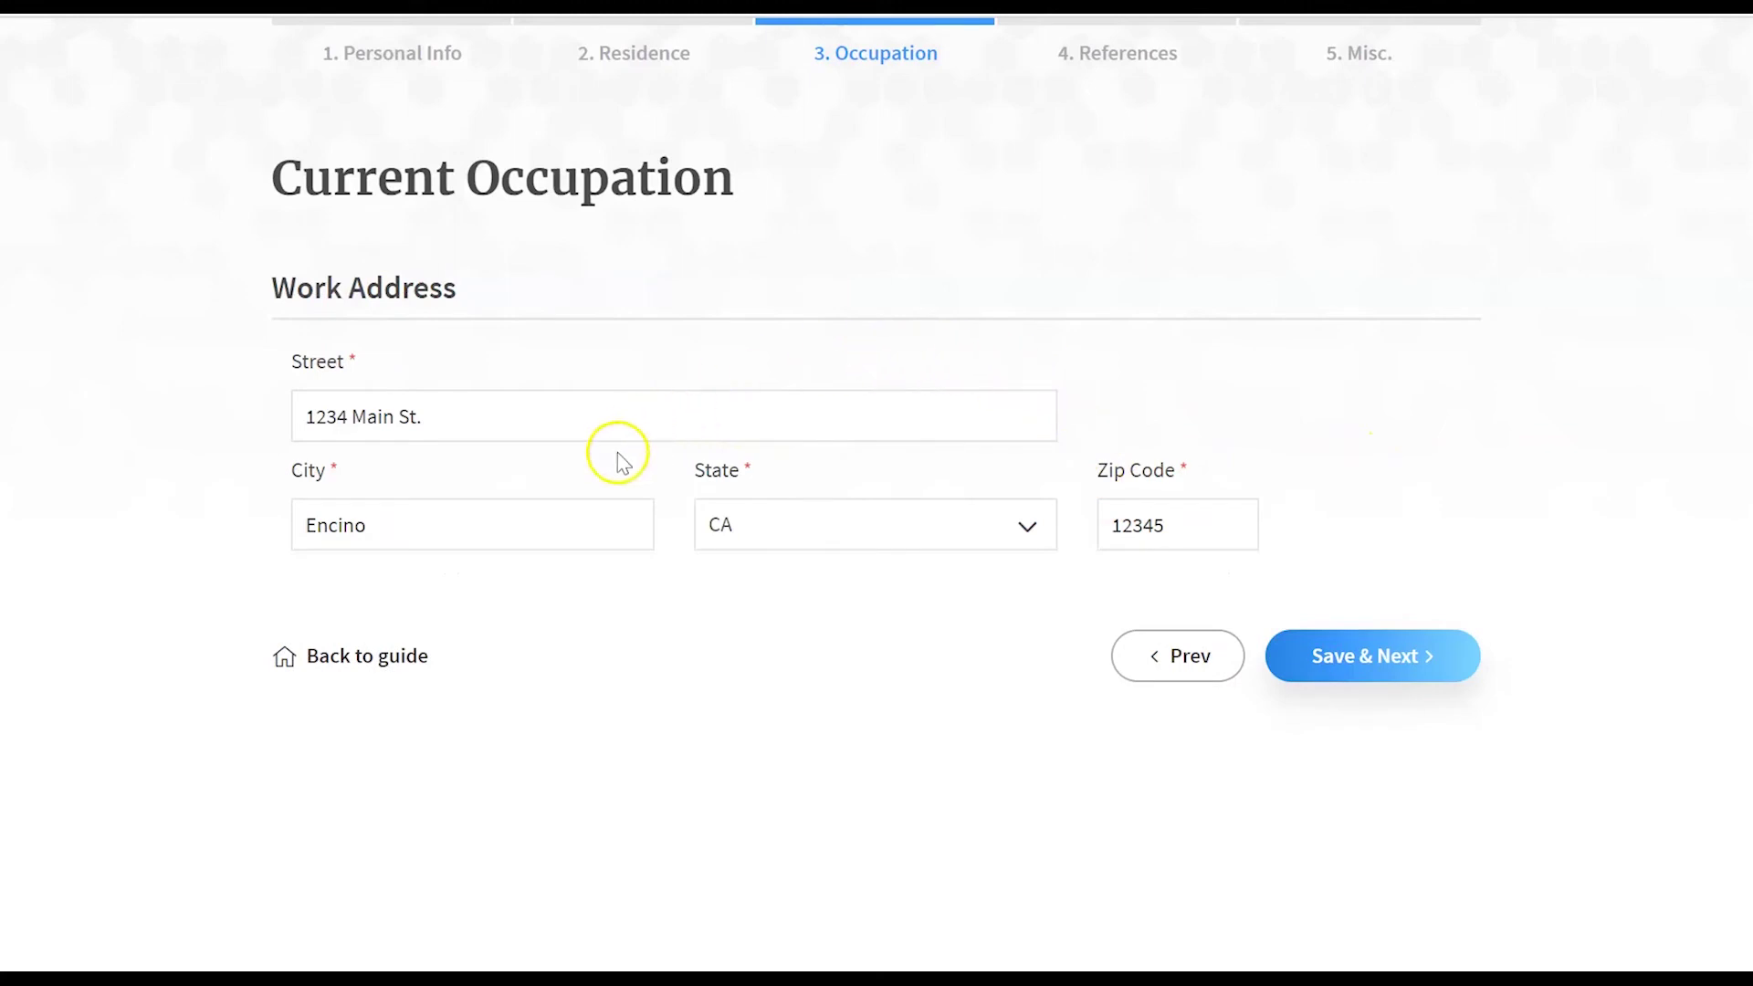
pyautogui.click(1363, 655)
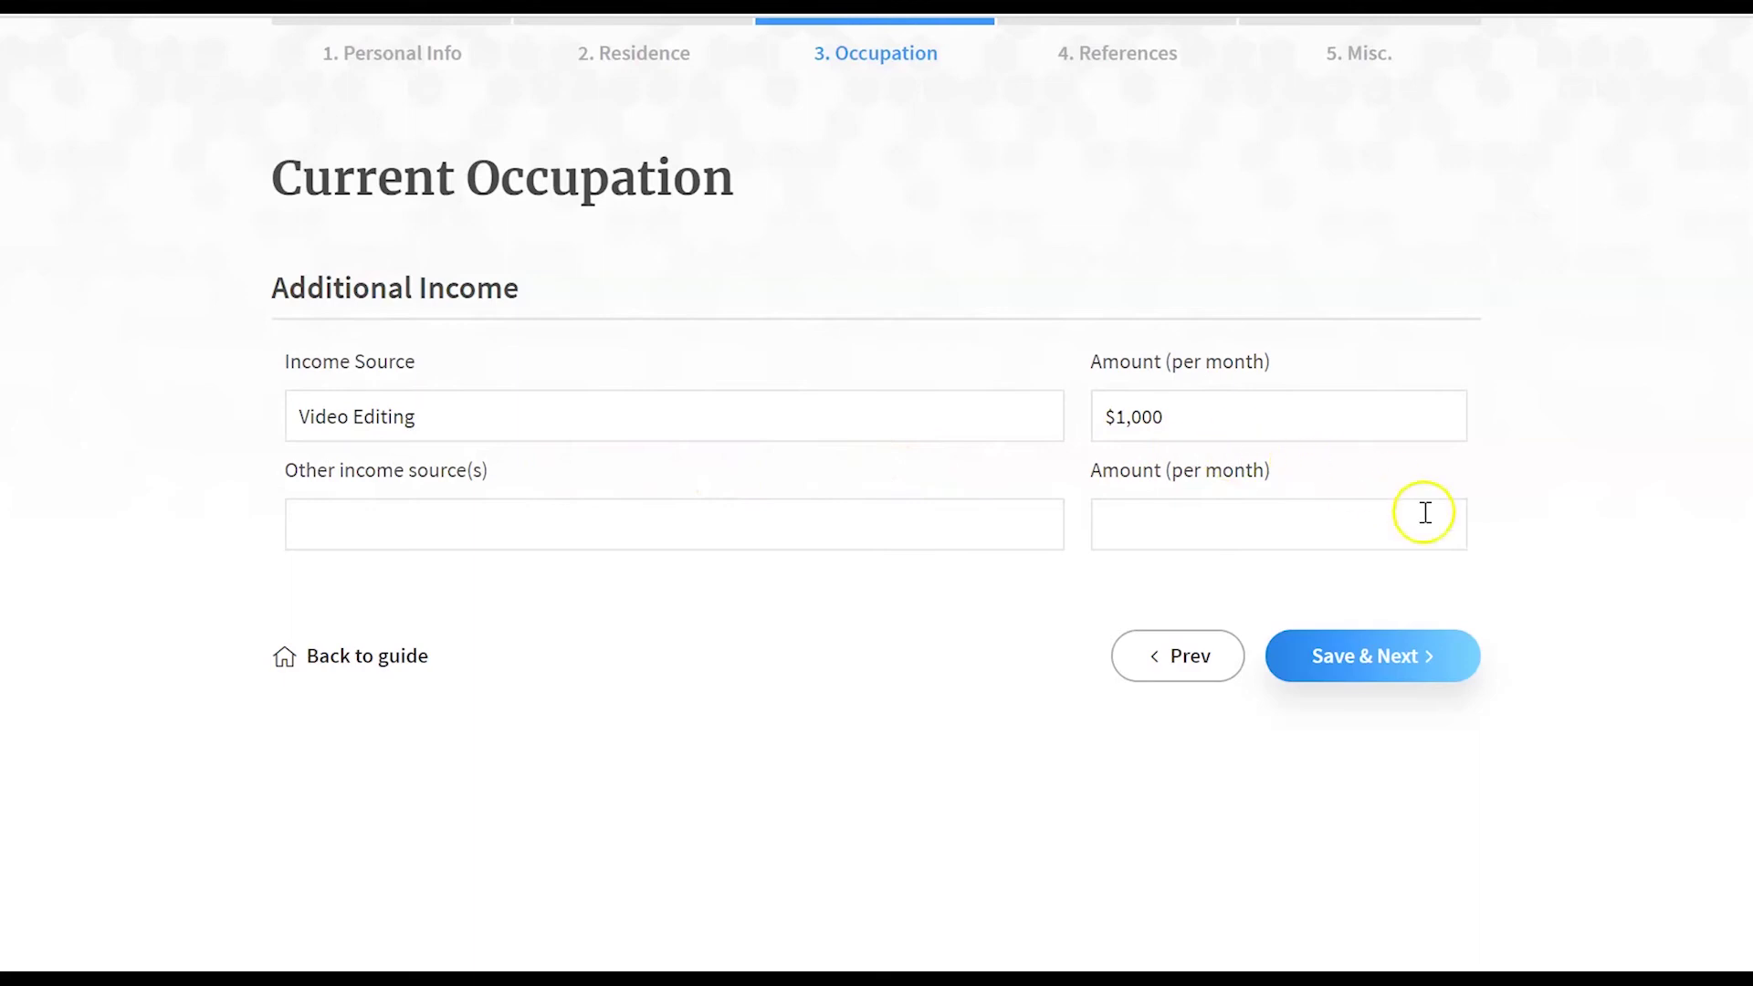
pyautogui.click(1379, 653)
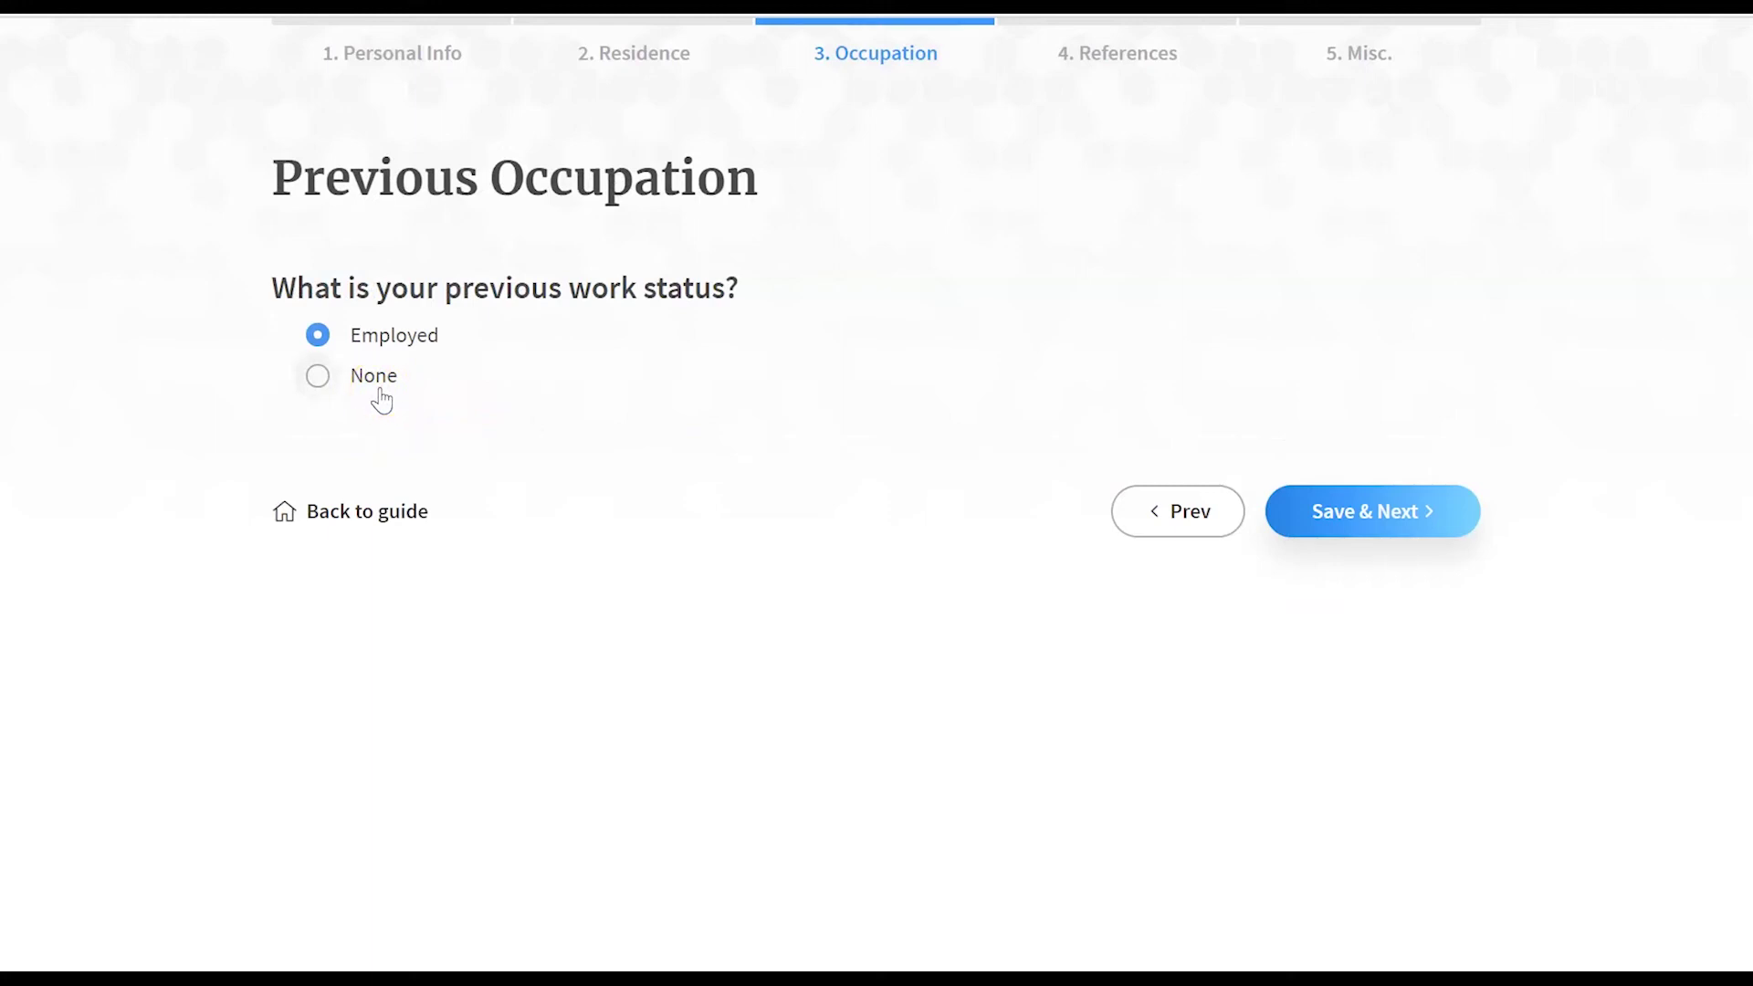
# - Save the previous Toy Tester job at The Toy Headquarters: employment, duration, supervisor and address
pyautogui.click(1416, 525)
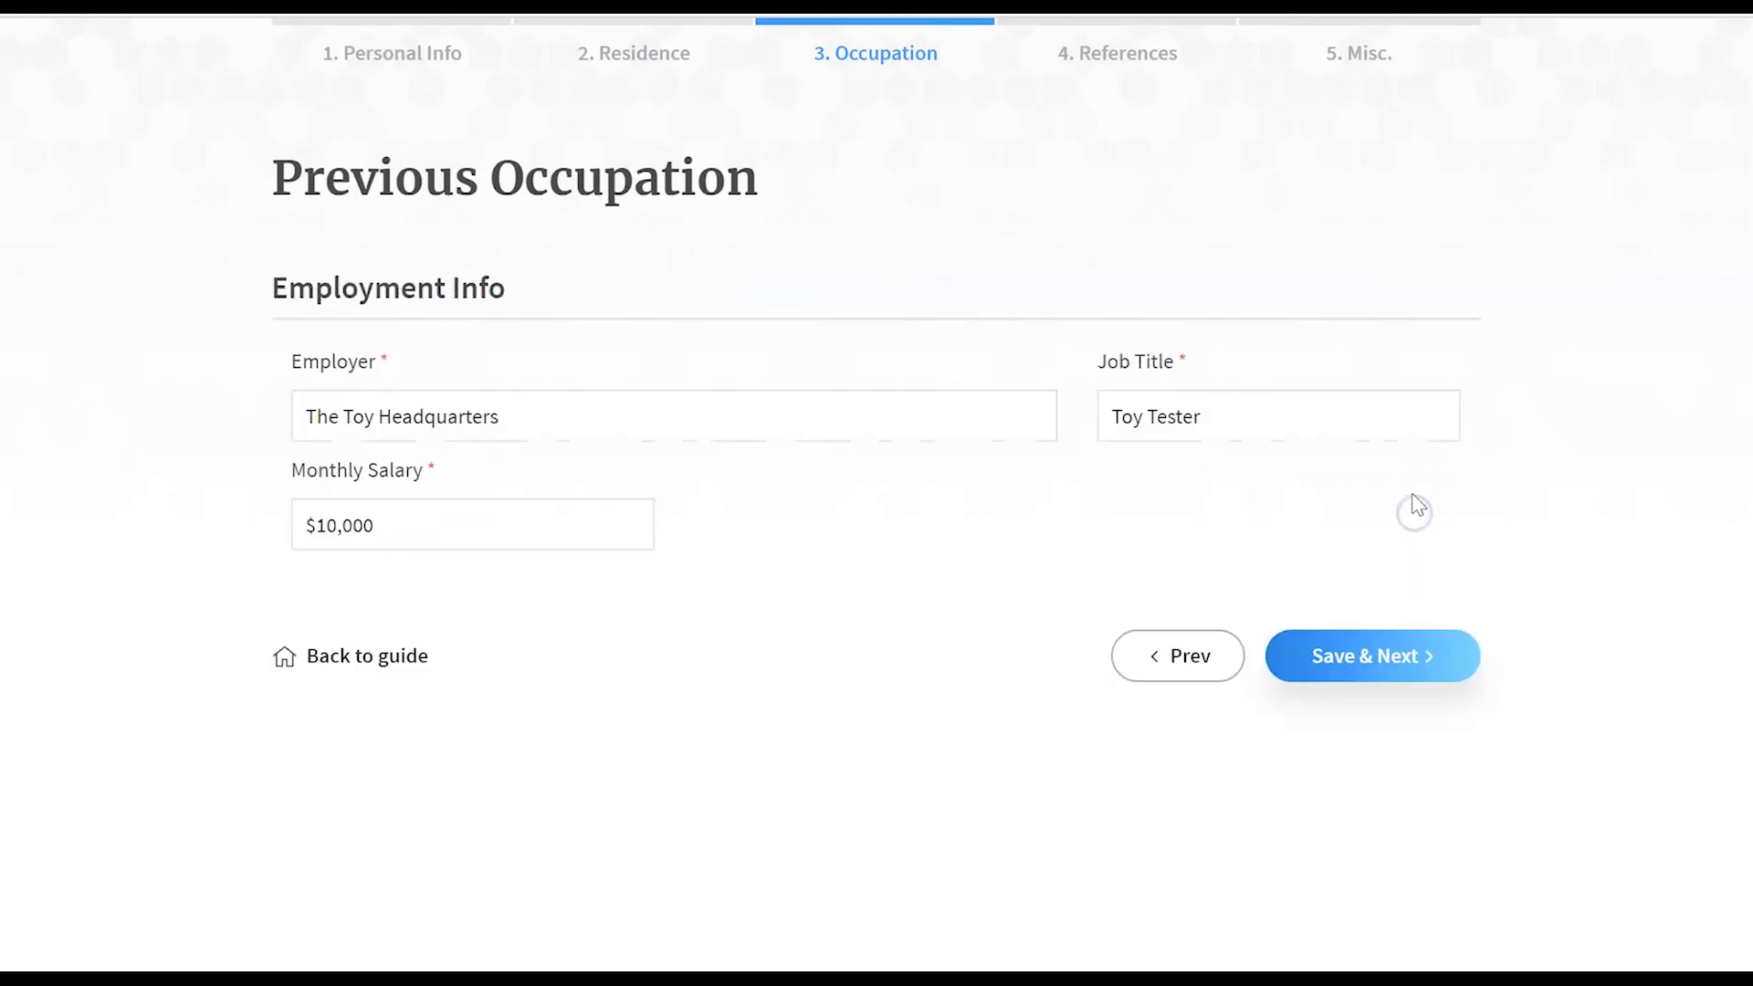
pyautogui.click(1395, 655)
pyautogui.click(1400, 548)
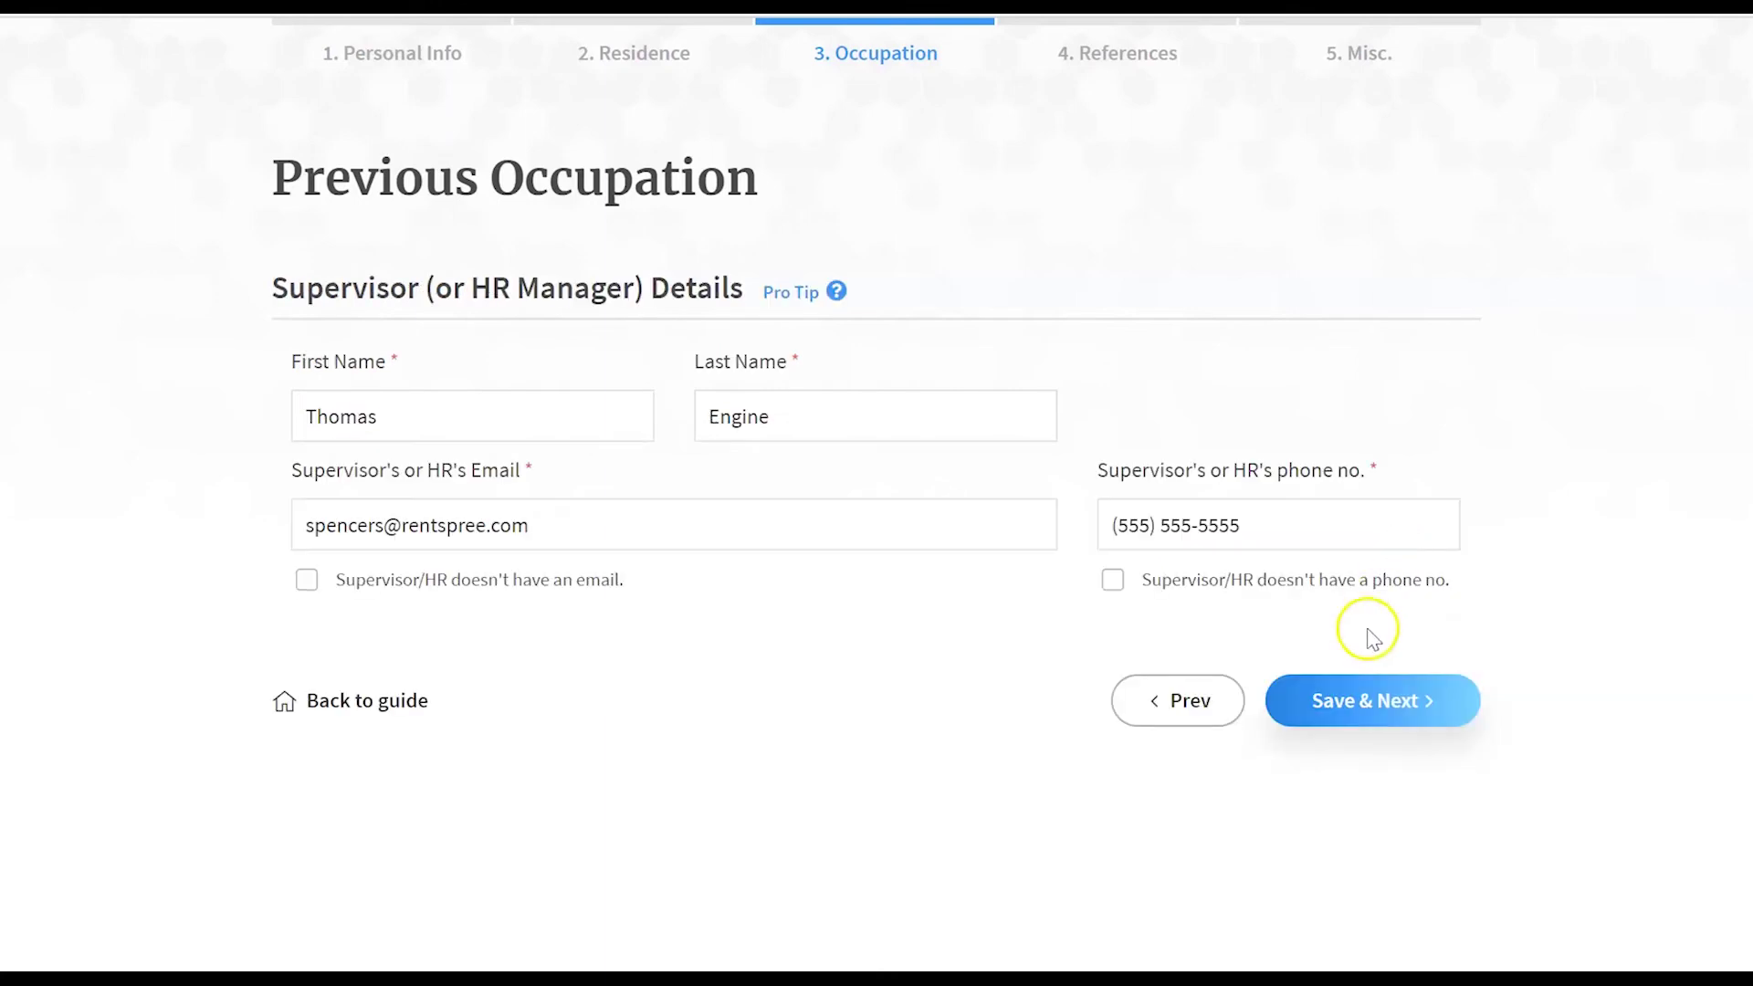
pyautogui.click(1358, 701)
pyautogui.click(1368, 657)
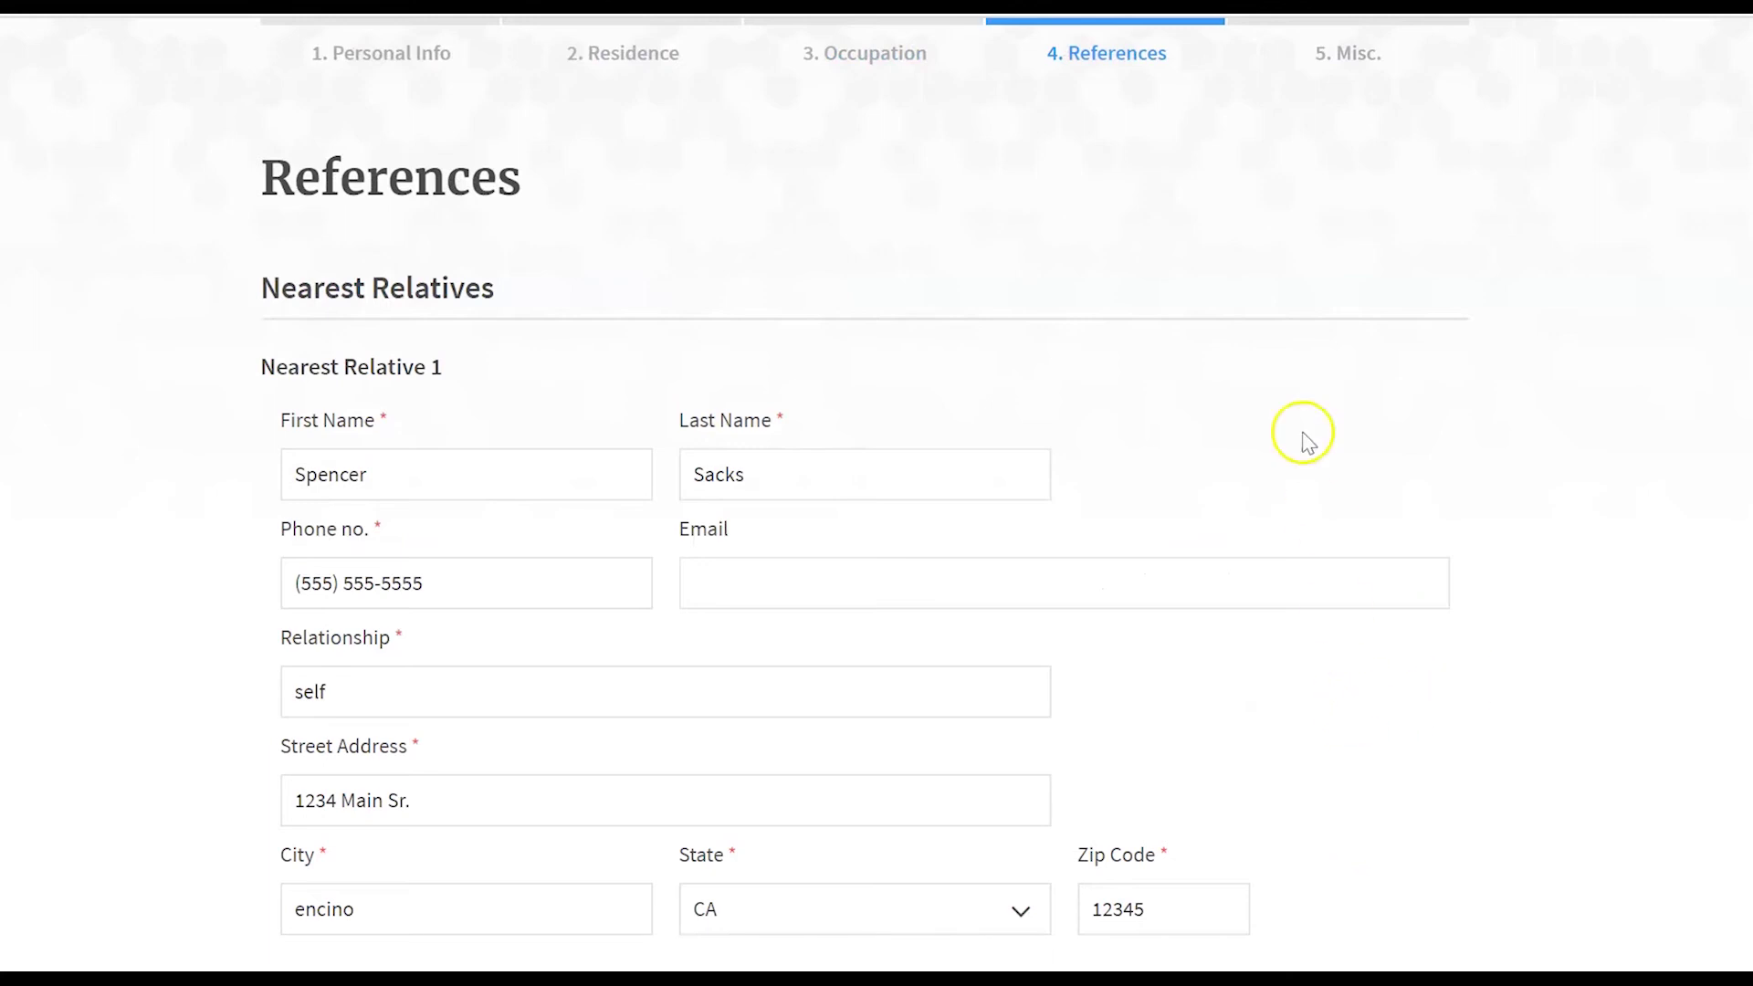
# - Scroll through the Nearest Relative and Personal Reference details on the References step
pyautogui.scroll(-1, 1283, 329)
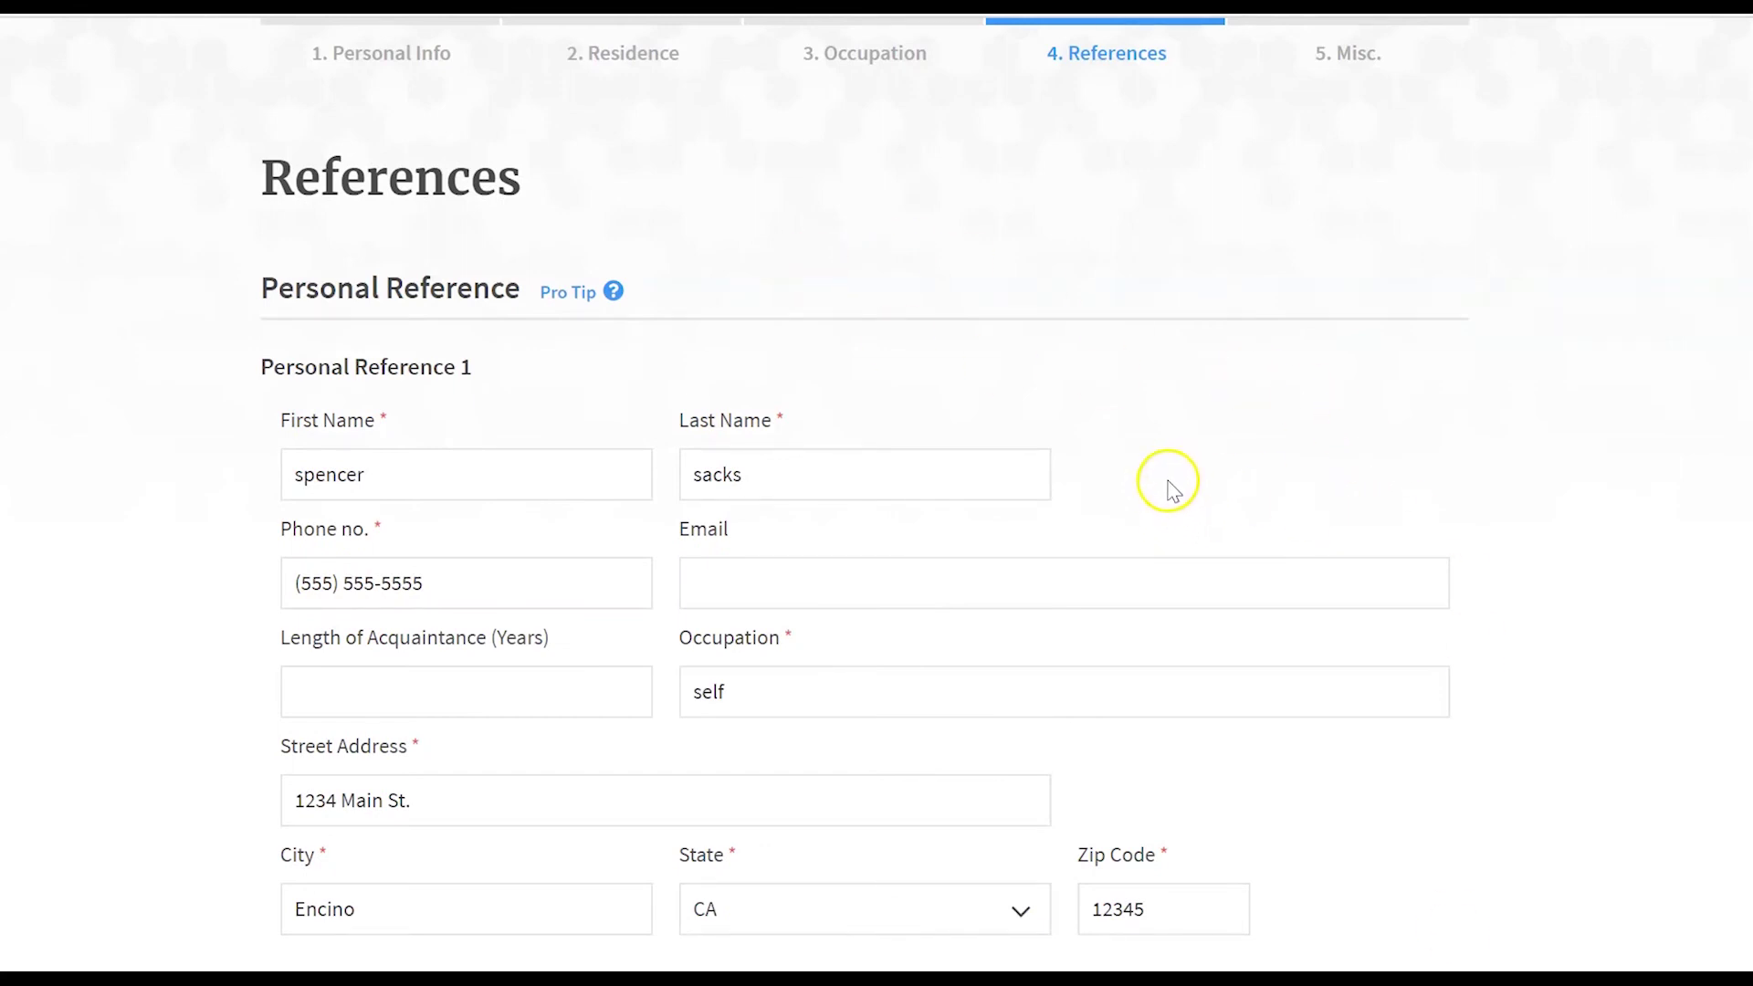
pyautogui.scroll(-1, 1252, 407)
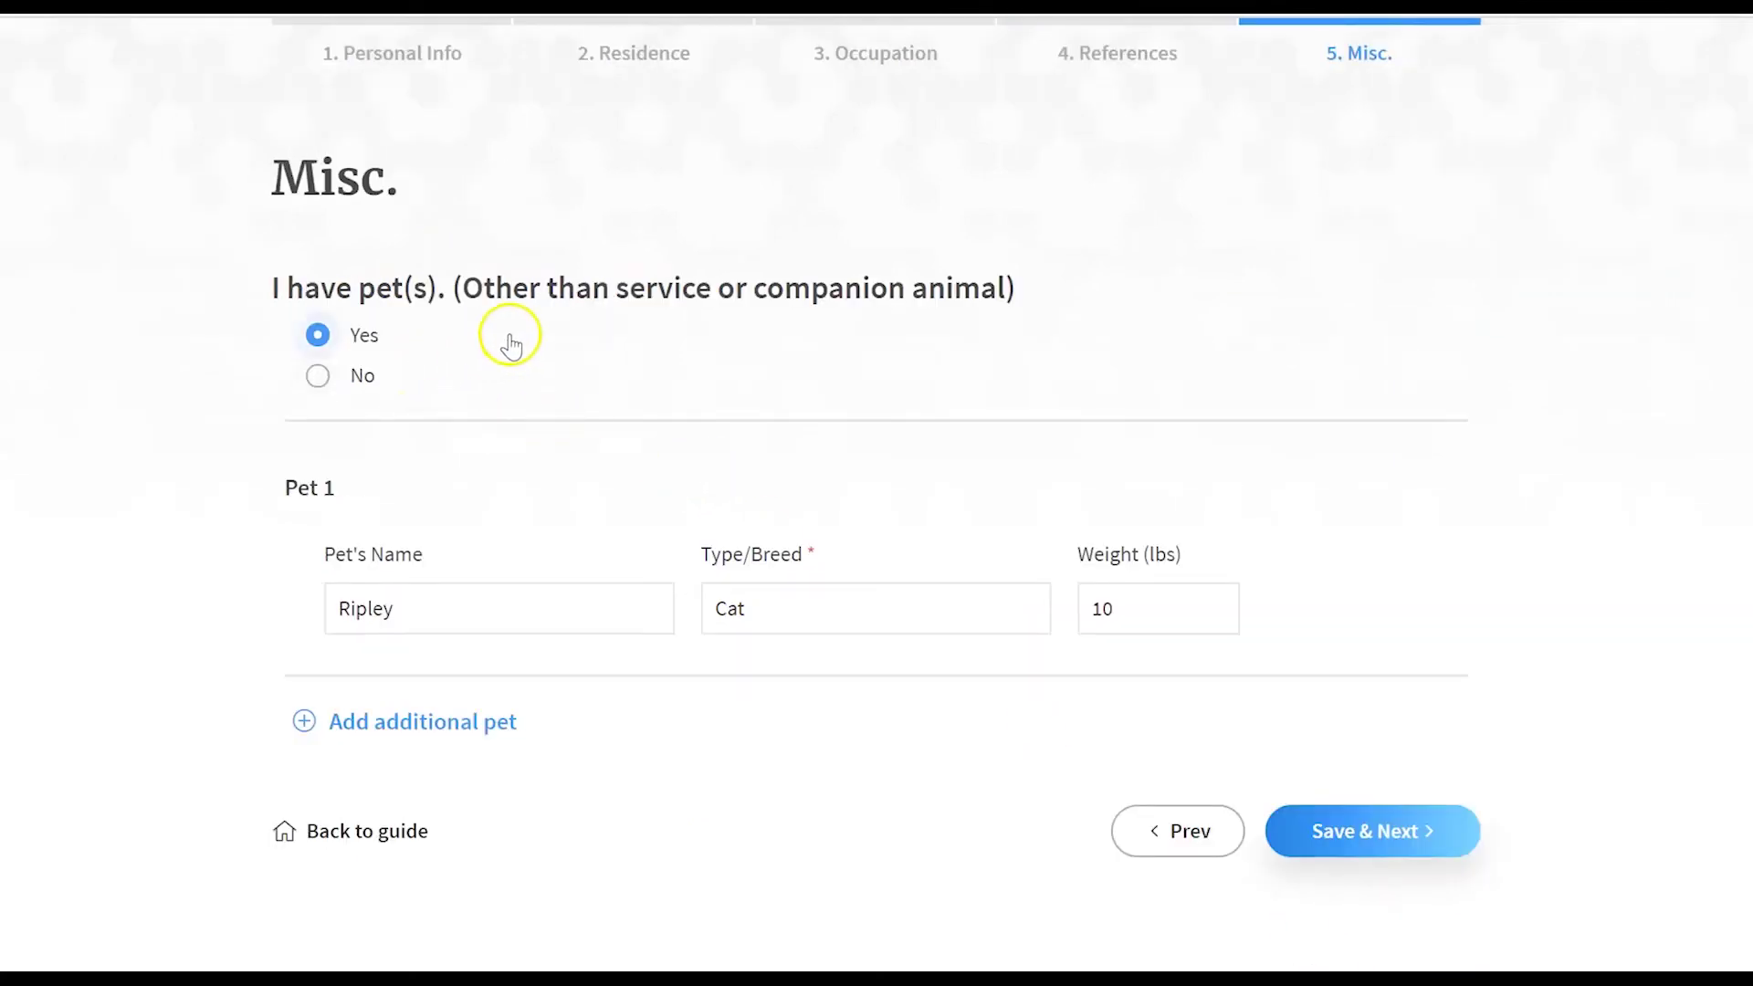
# - Save cat Ripley and the 2013 Honda Pilot, then review waterbed, aquarium and legal-history answers
pyautogui.click(1333, 840)
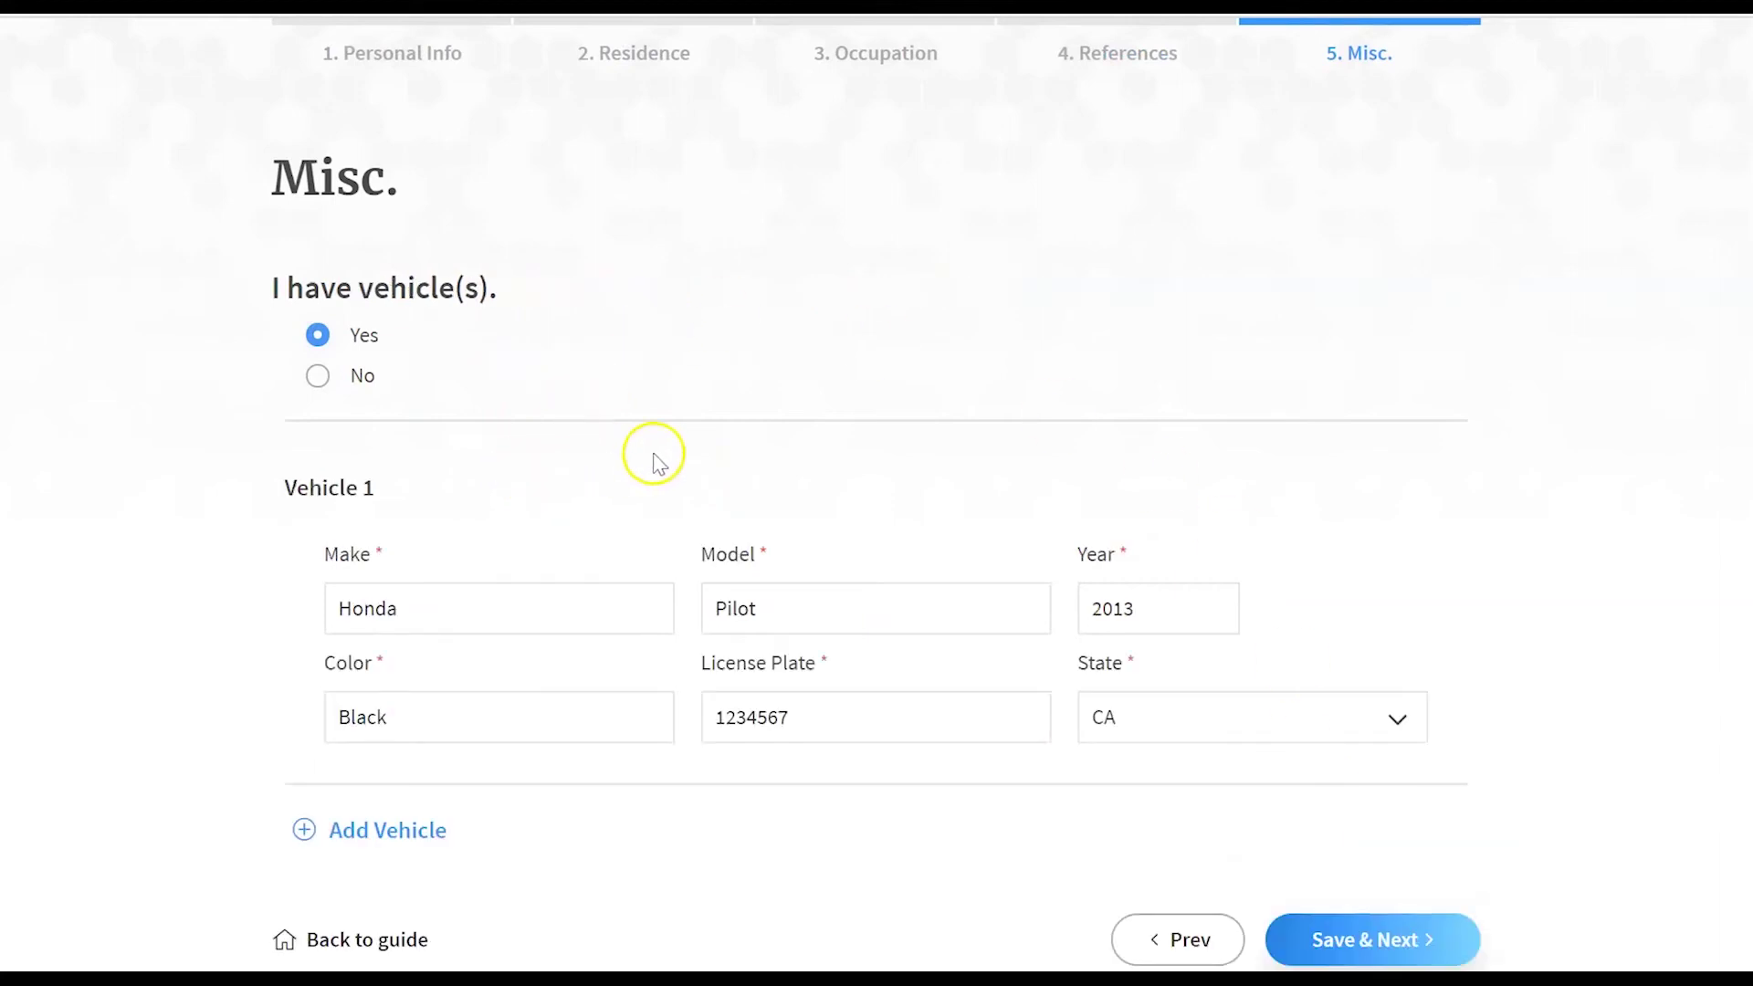
pyautogui.click(1449, 951)
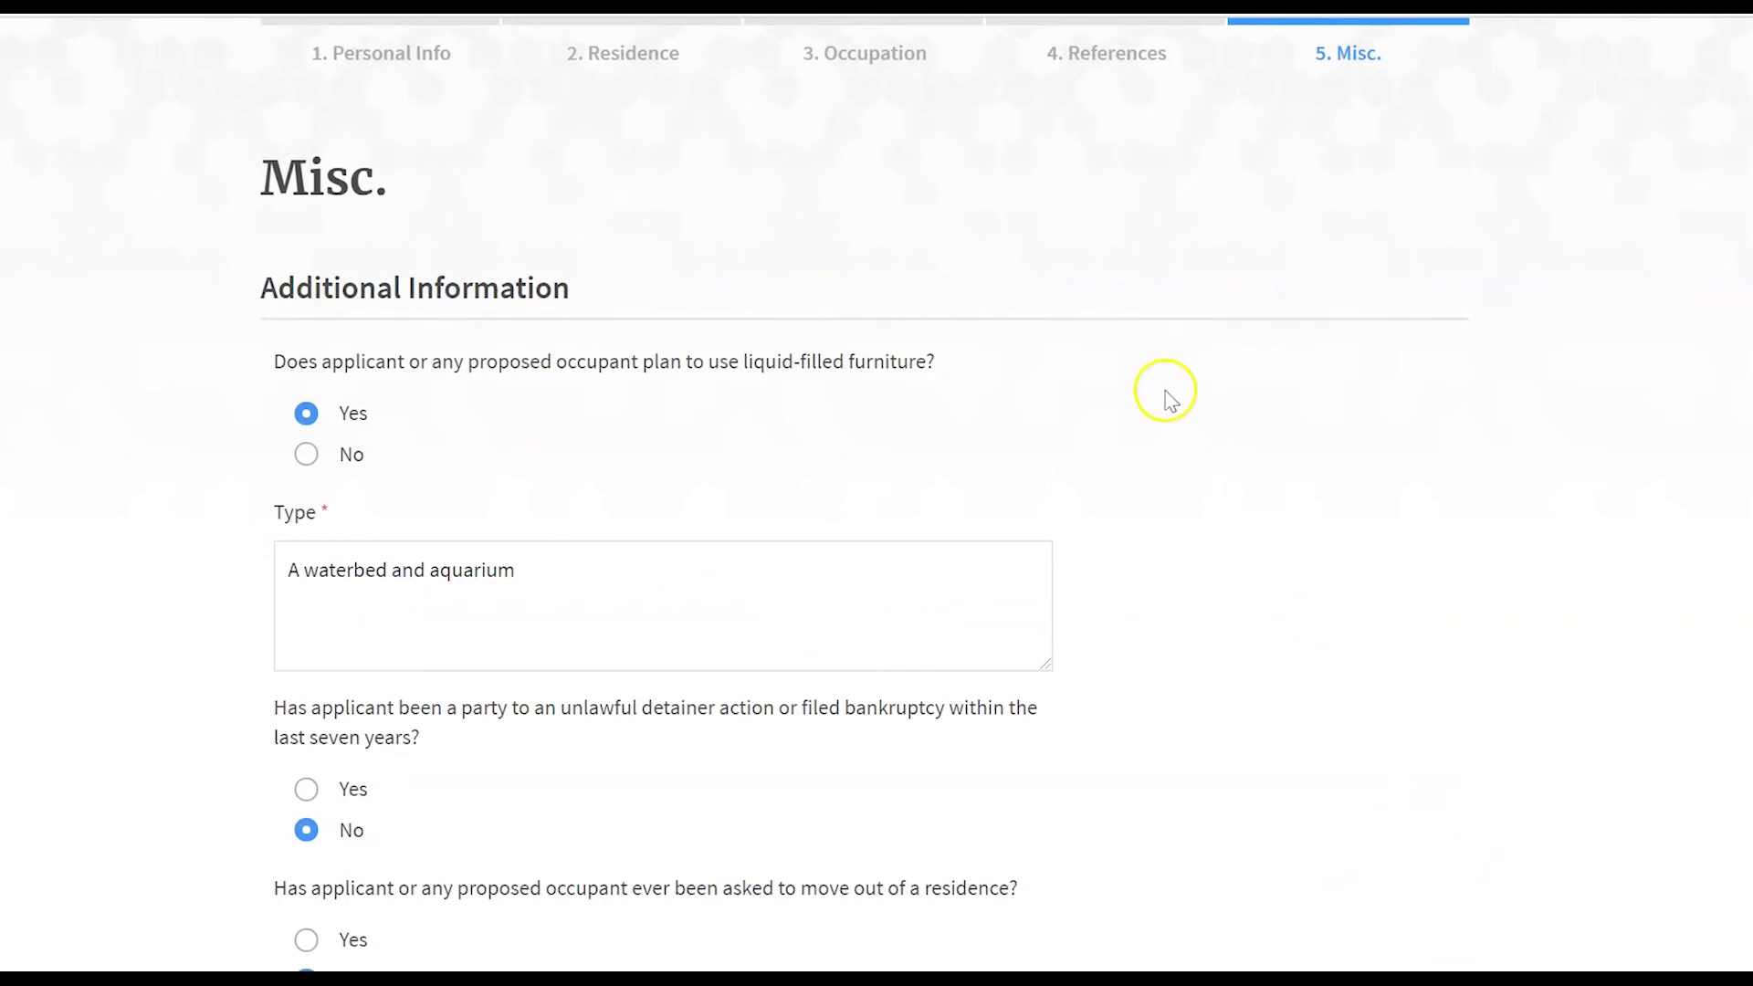
pyautogui.scroll(-2, 1137, 397)
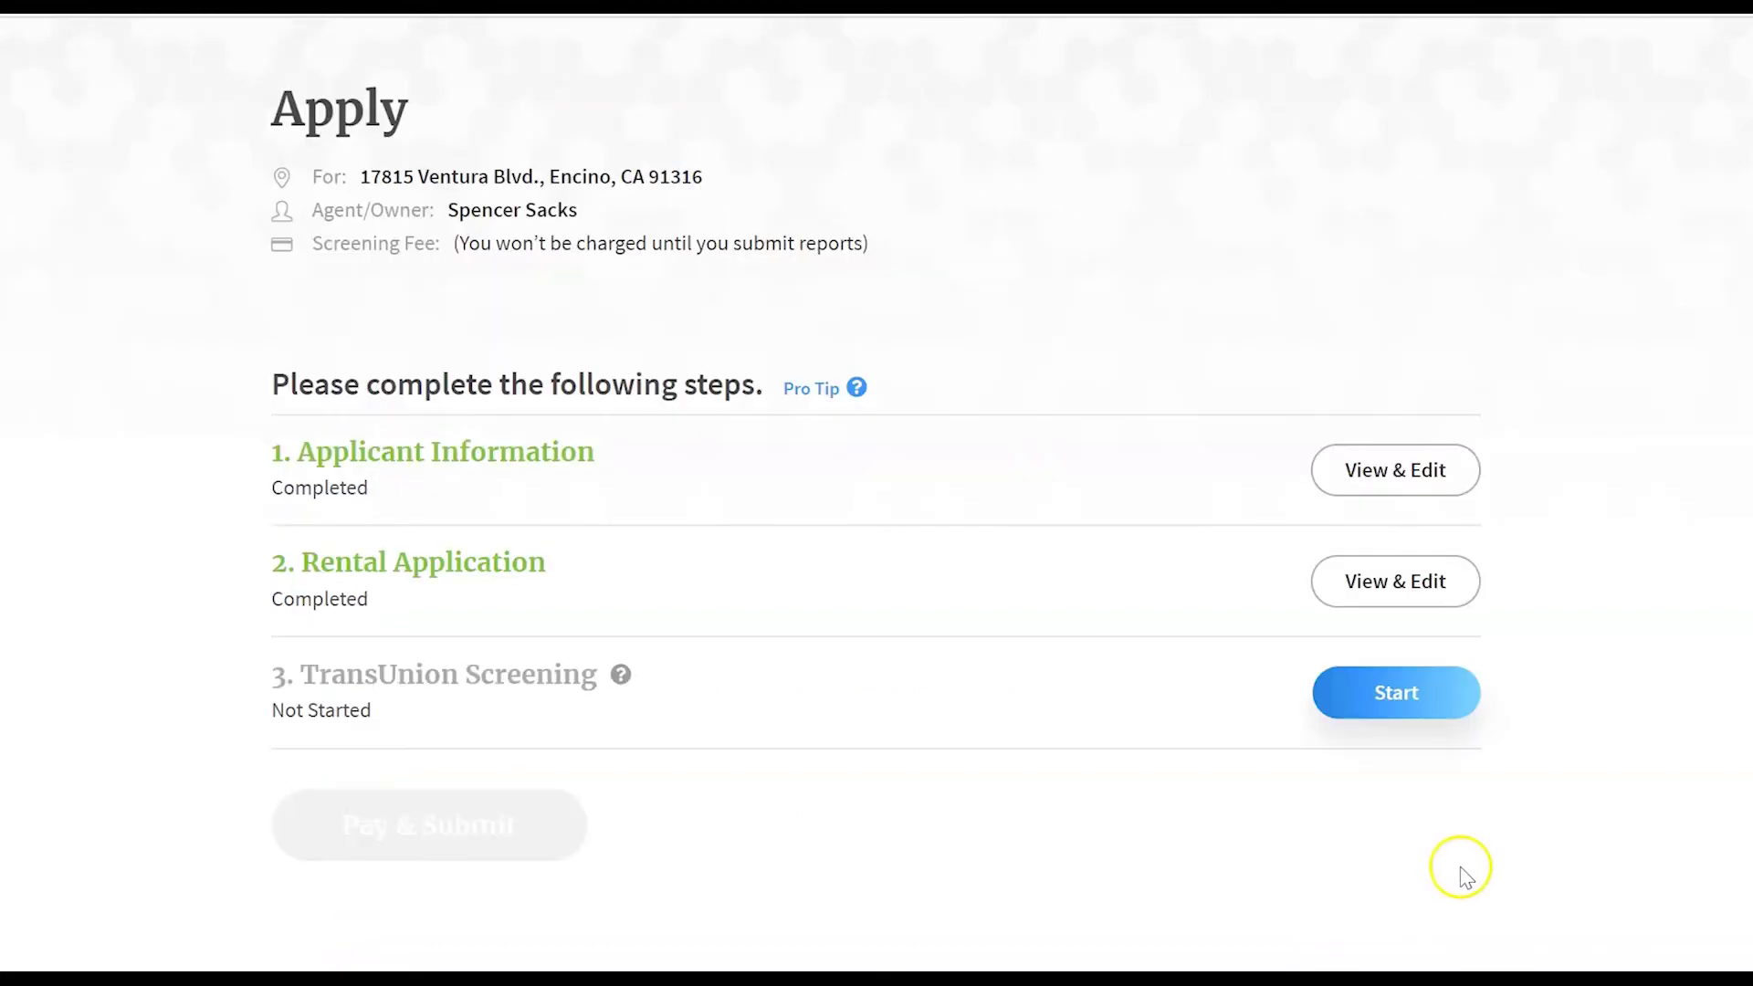
# - Start step 3, TransUnion Screening, from the Apply checklist
pyautogui.click(1338, 705)
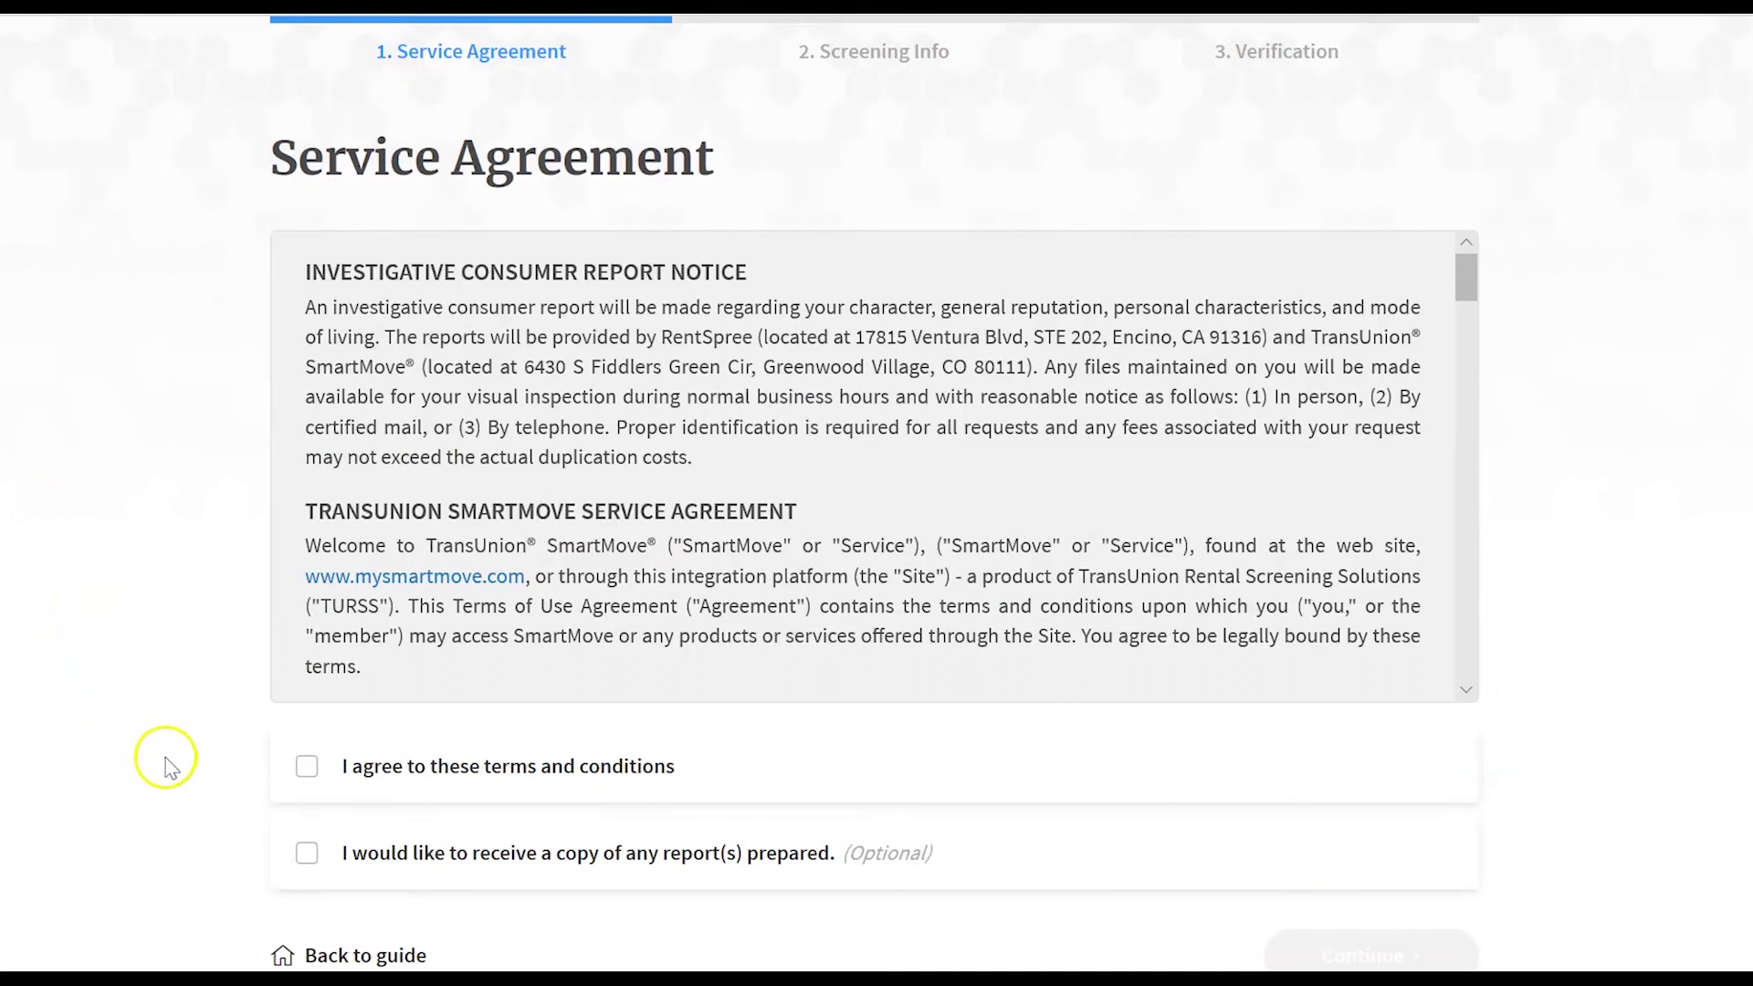
# - Agree to the TransUnion screening terms and request a copy of the prepared reports
pyautogui.click(307, 770)
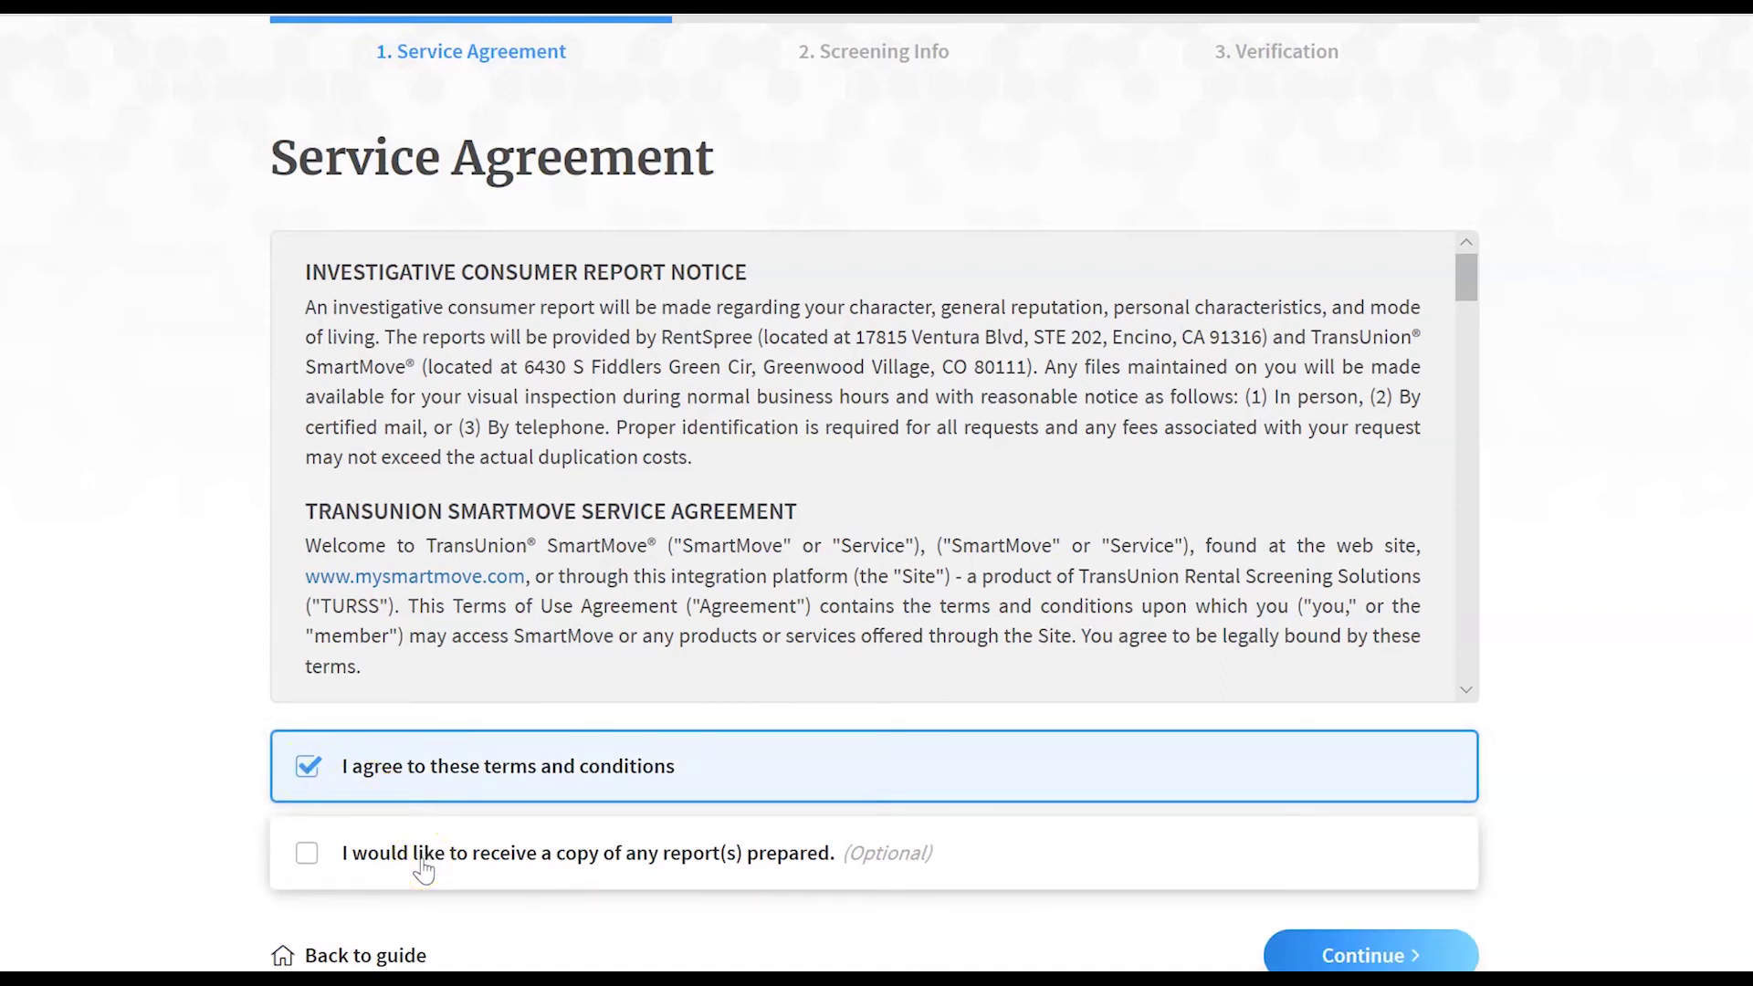
pyautogui.click(422, 871)
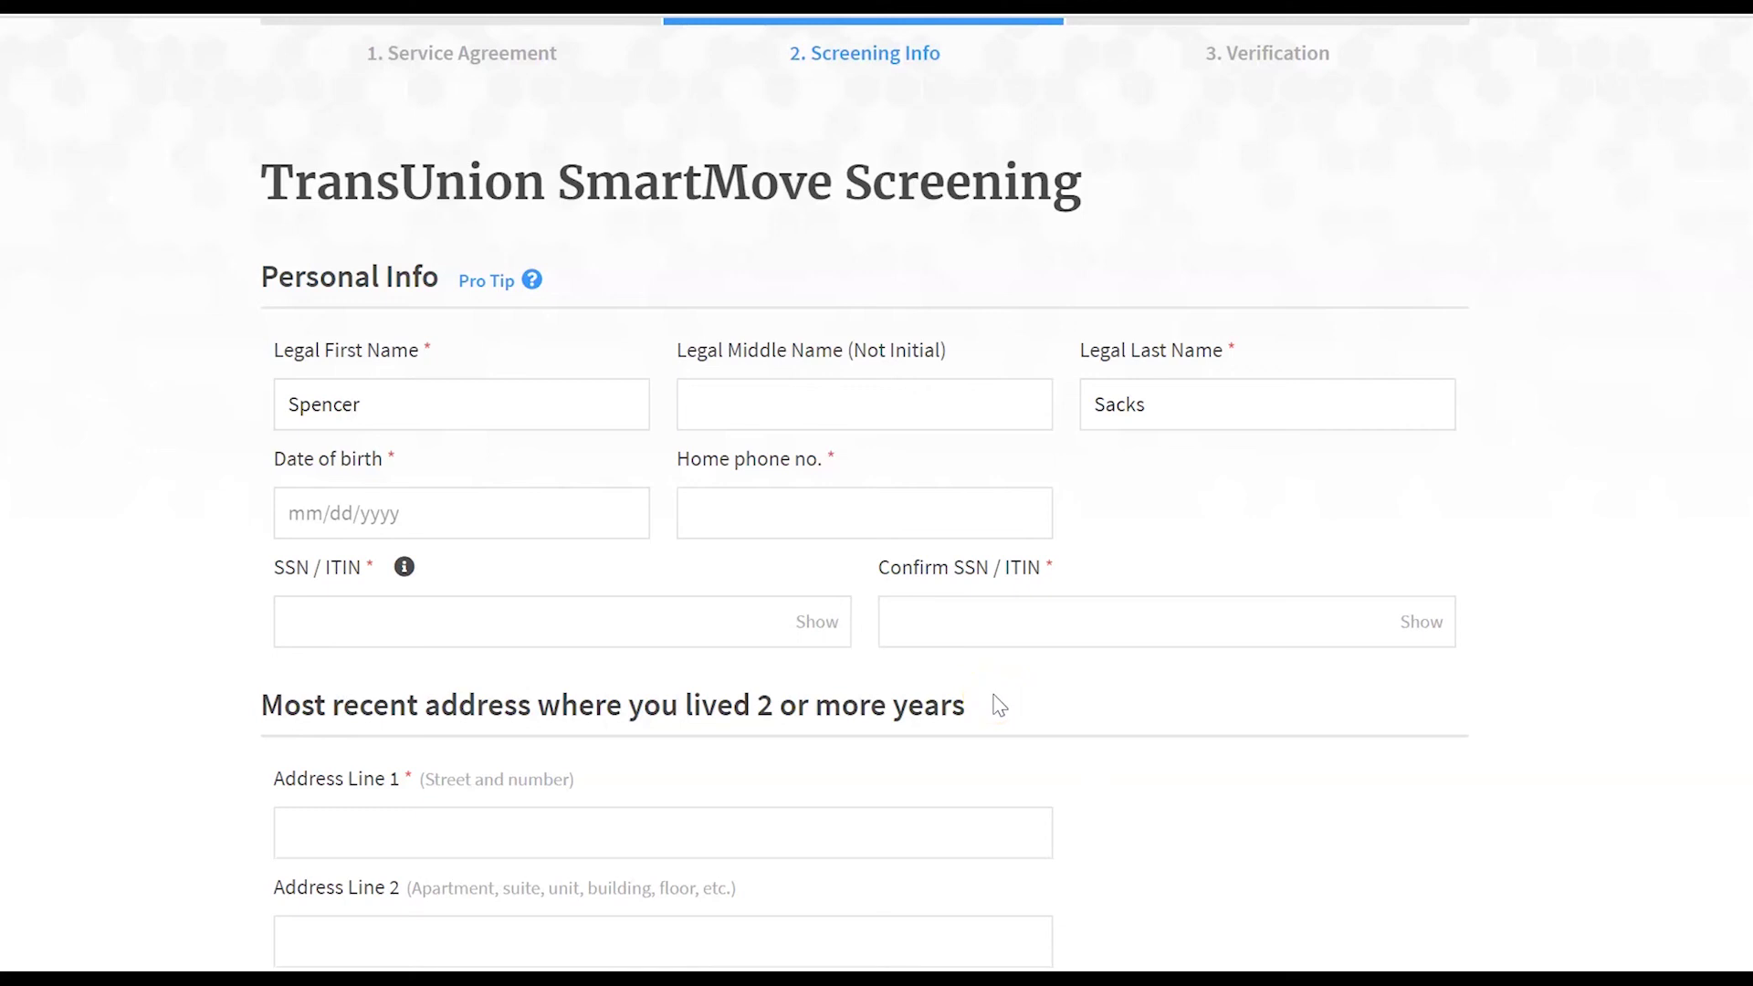
# - Scroll down through the TransUnion SmartMove personal info and address form
pyautogui.scroll(-1, 1000, 705)
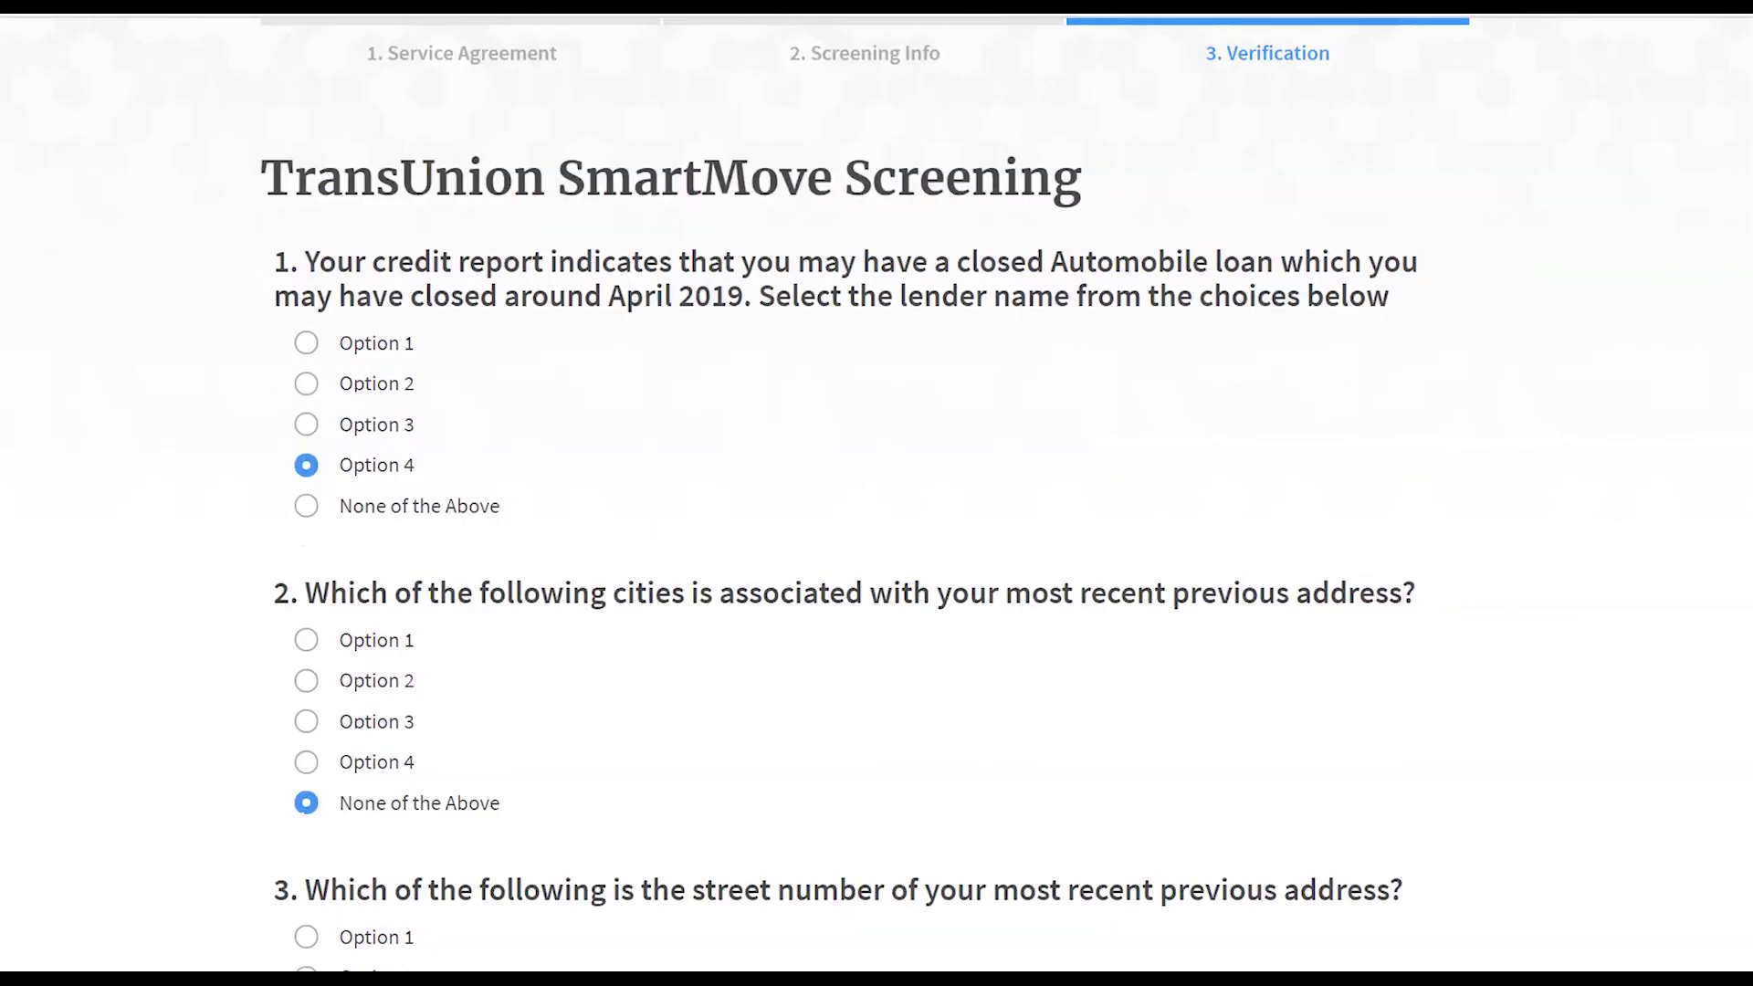
# - Scroll down past the identity verification questions toward the submit button
pyautogui.scroll(-2, 900, 861)
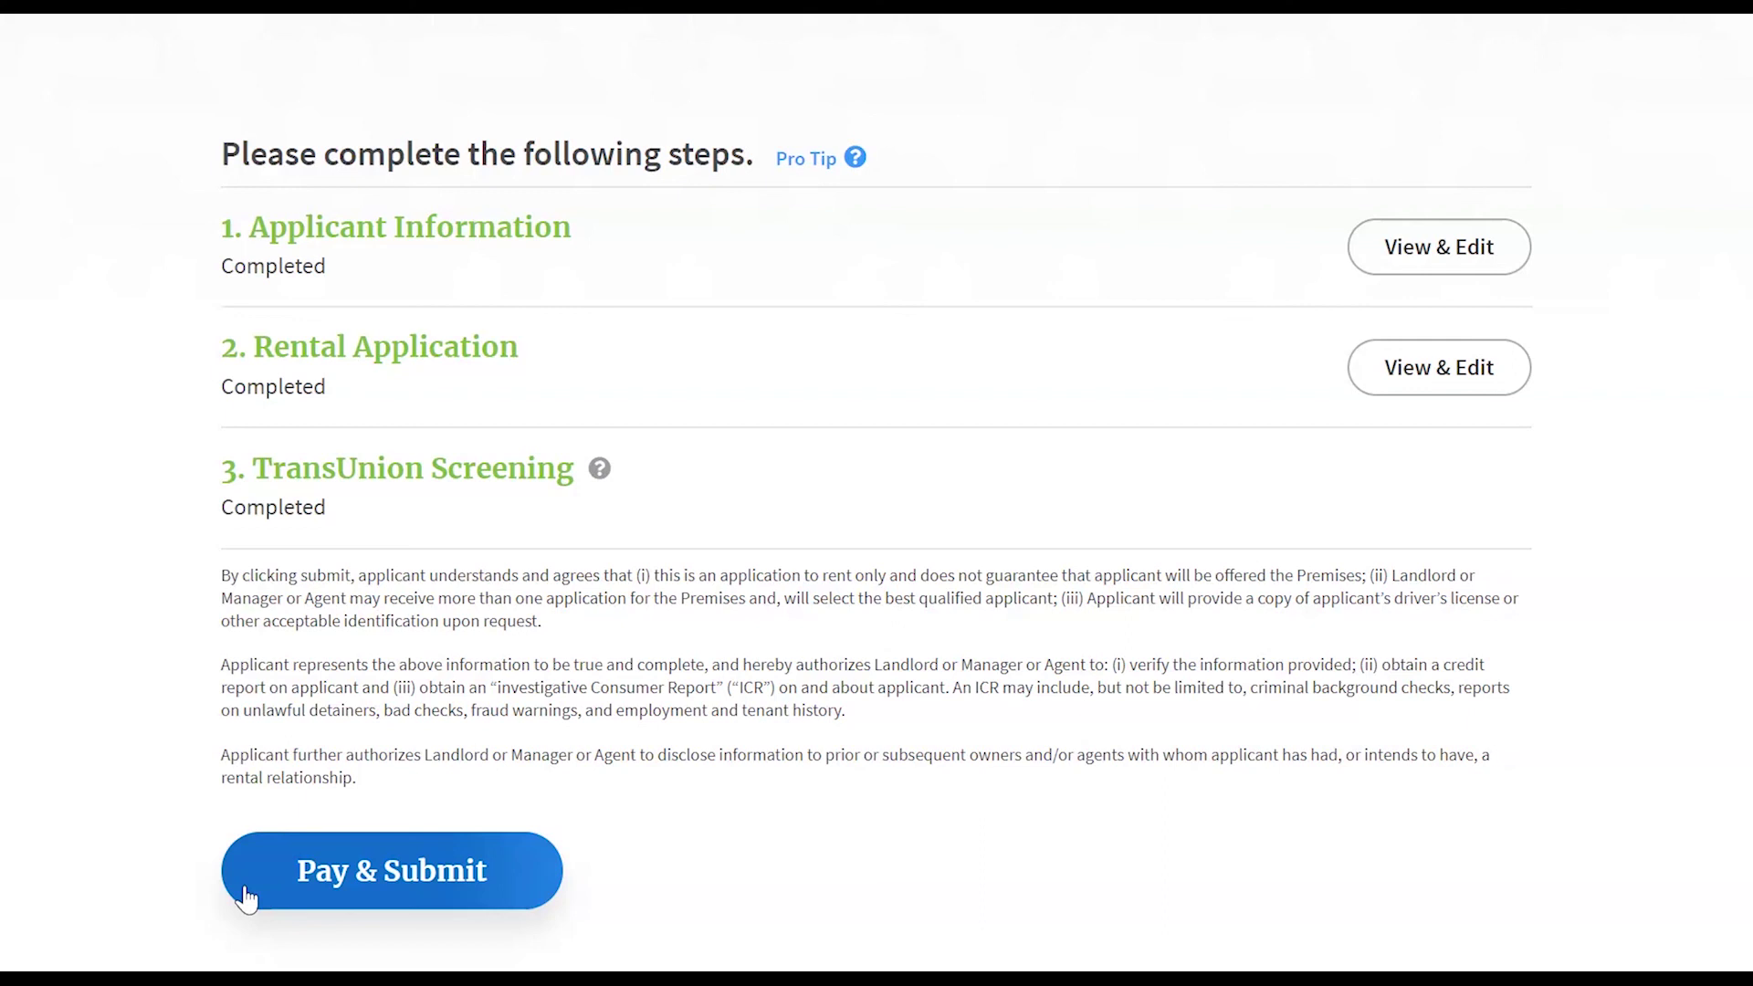
pyautogui.click(280, 874)
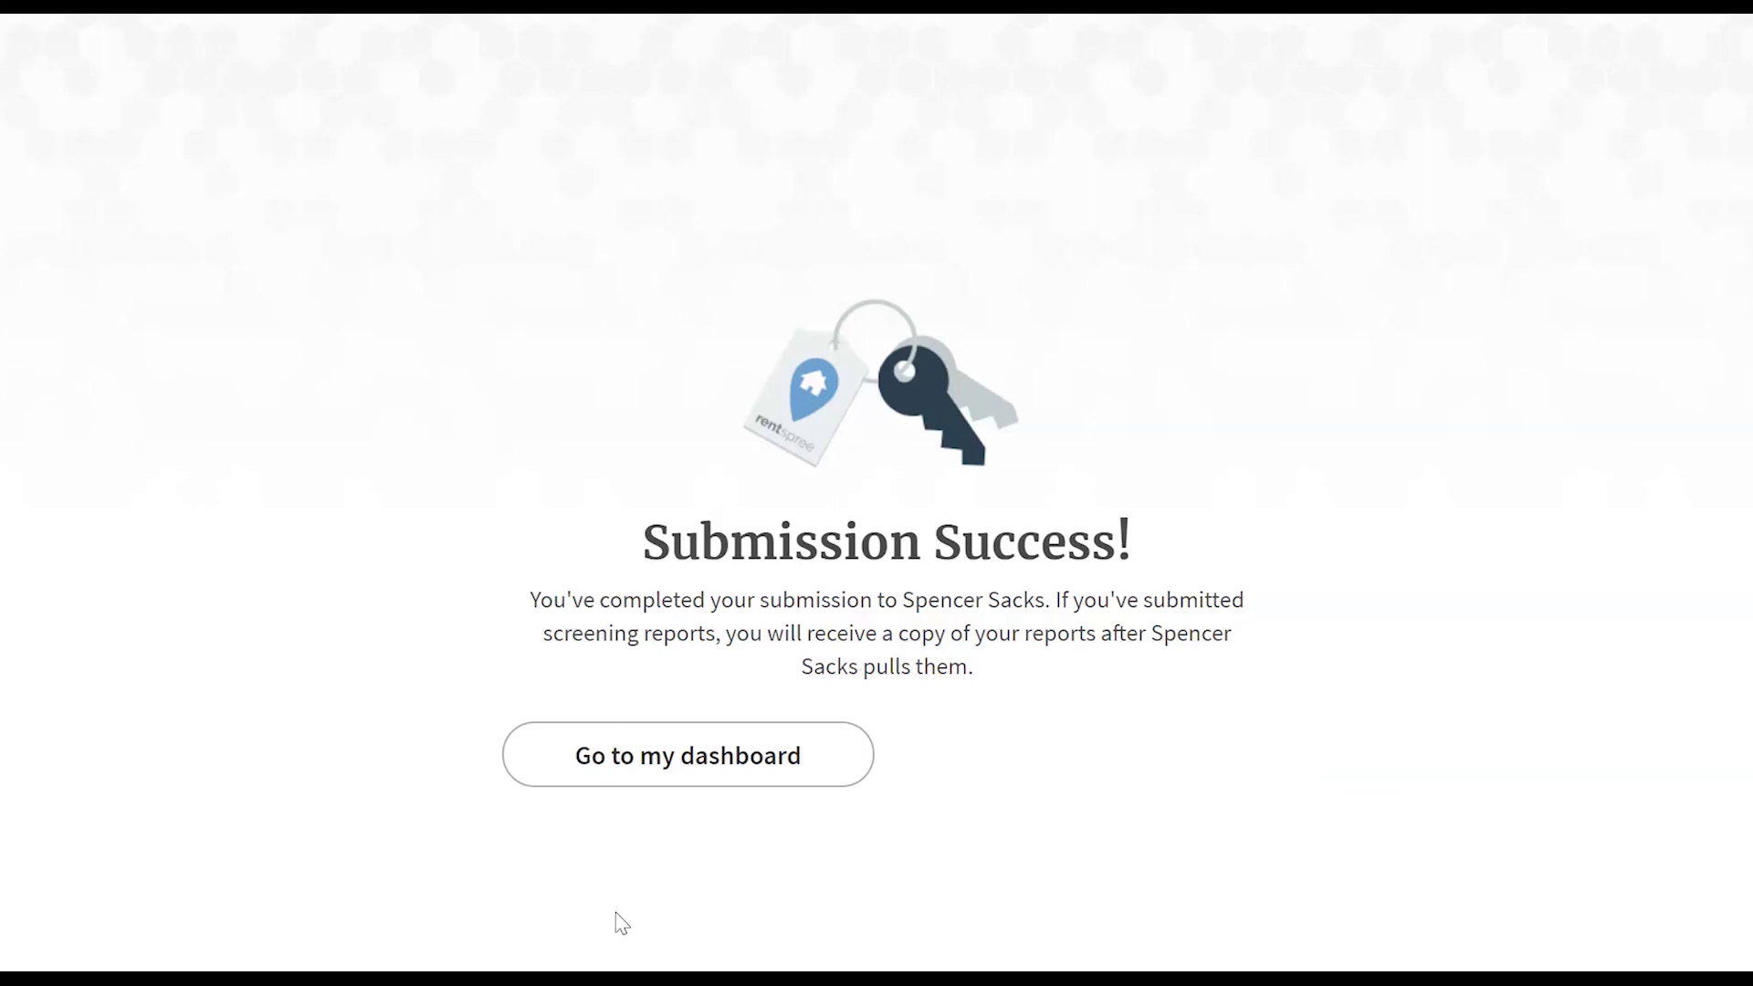
# - Head to the RentSpree dashboard using 'Go to my dashboard'
pyautogui.click(621, 892)
pyautogui.click(763, 792)
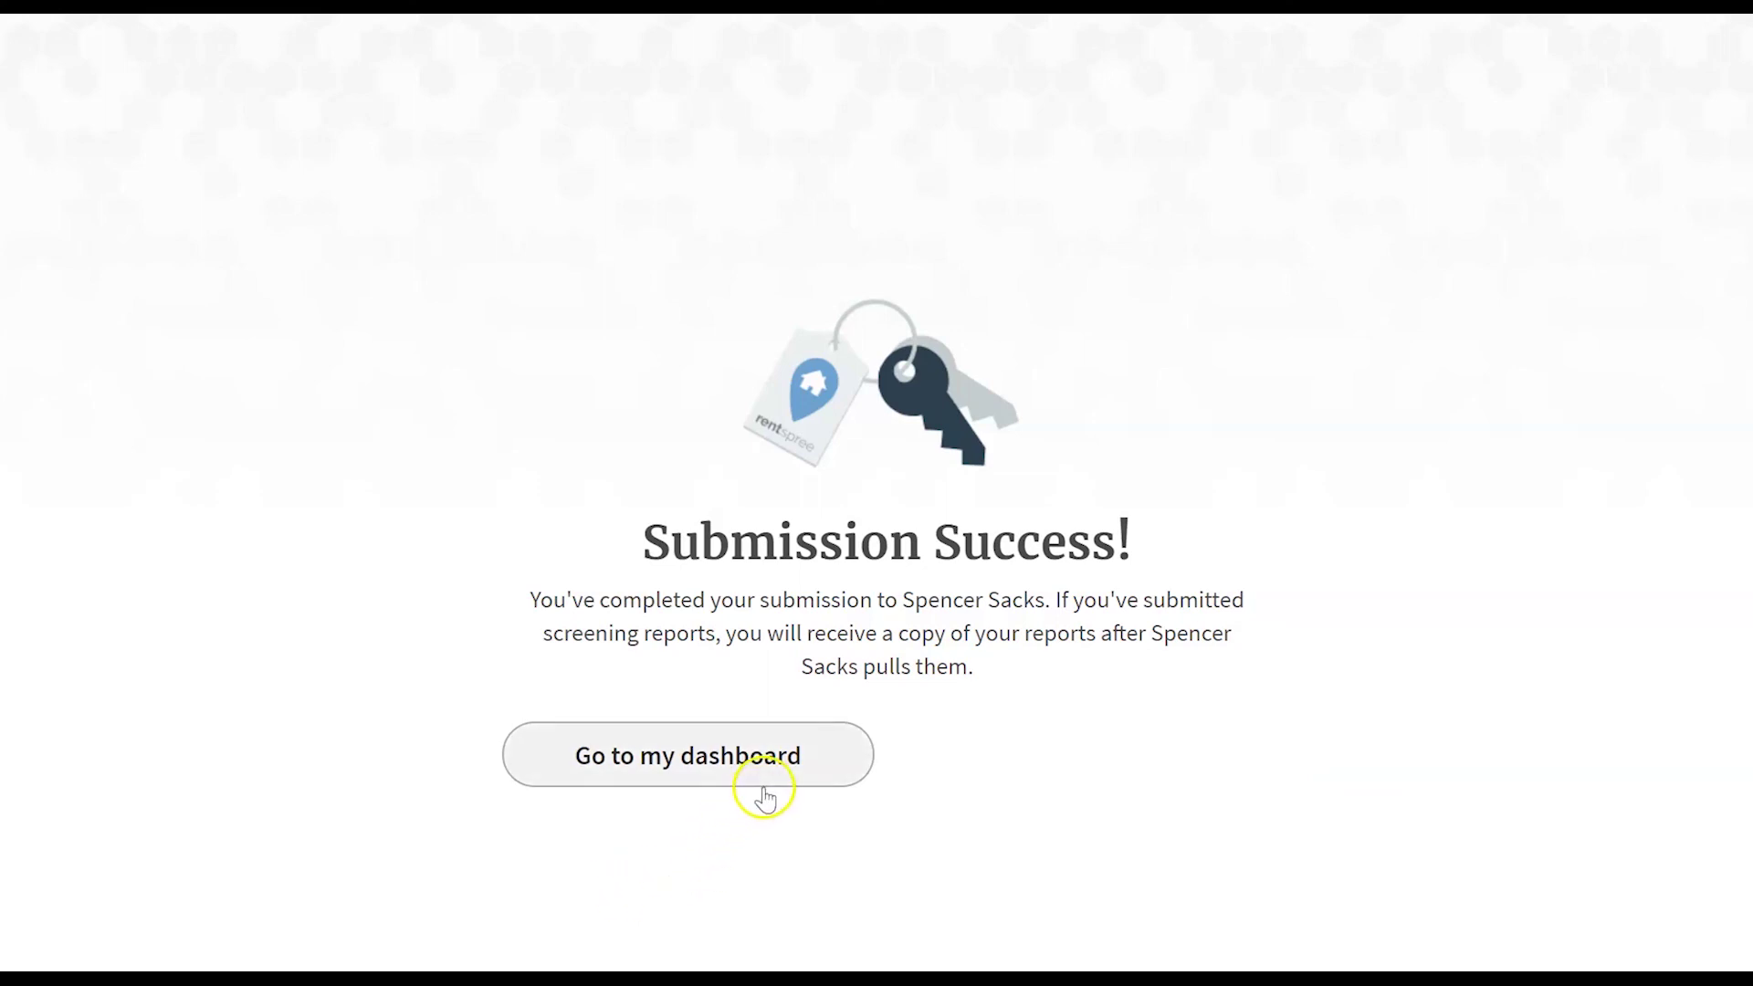